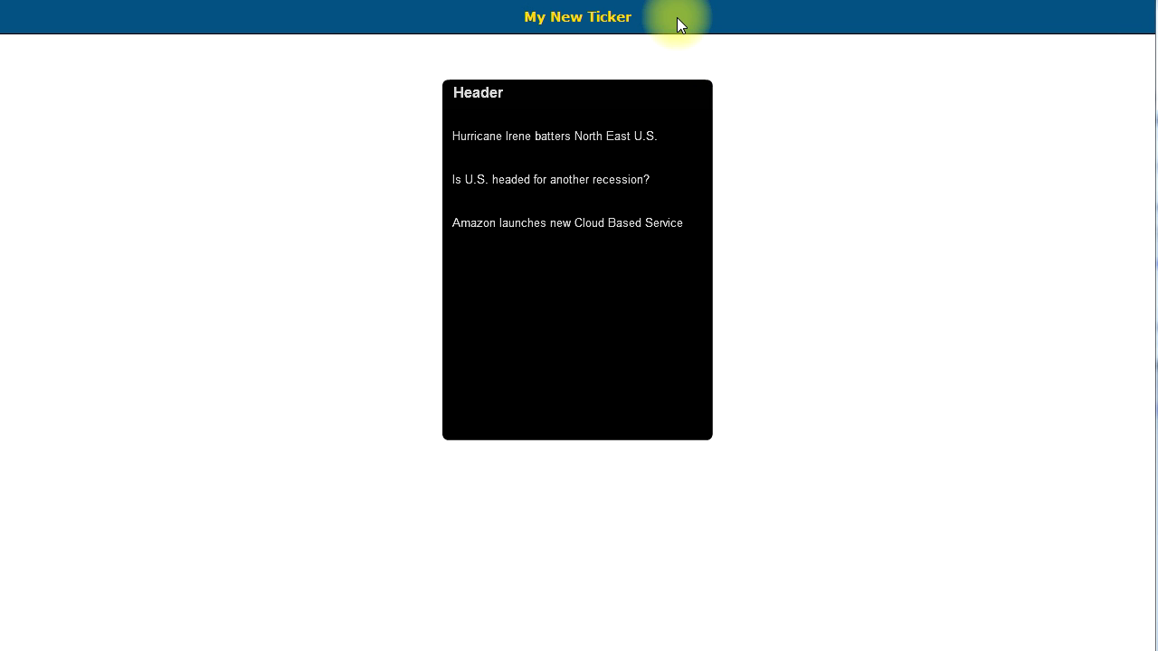
Close the My New Ticker preview window to get back to editing the services page.
left_click(452, 2)
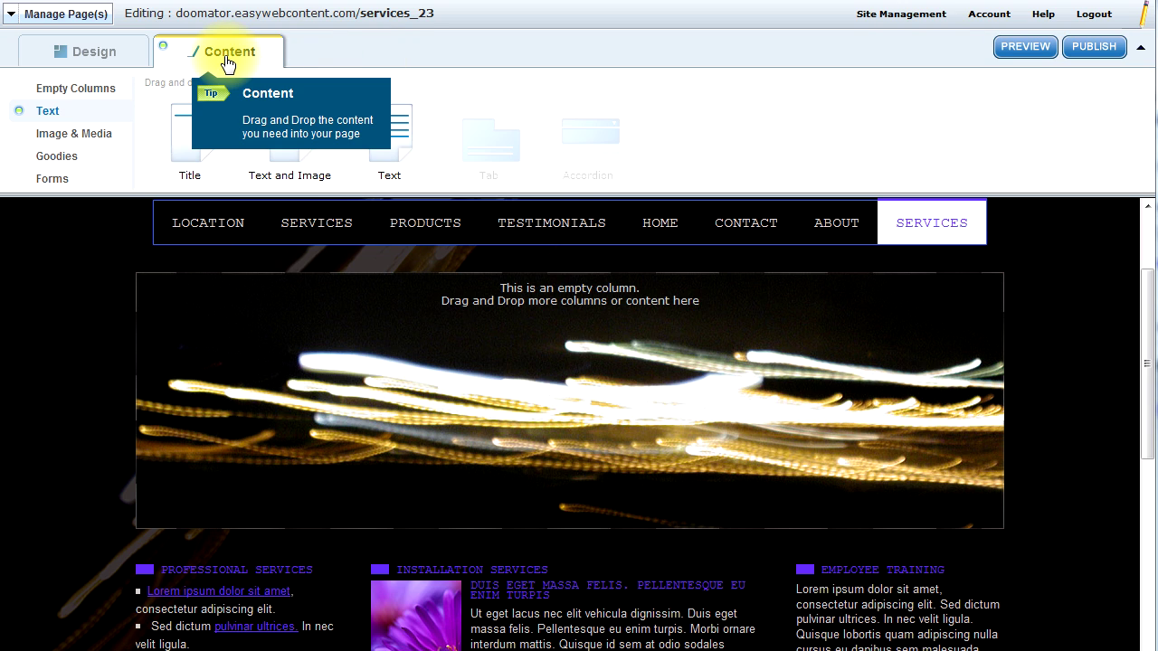
Browse the Goodies widget categories, then the EWC Add-ons list.
left_click(78, 160)
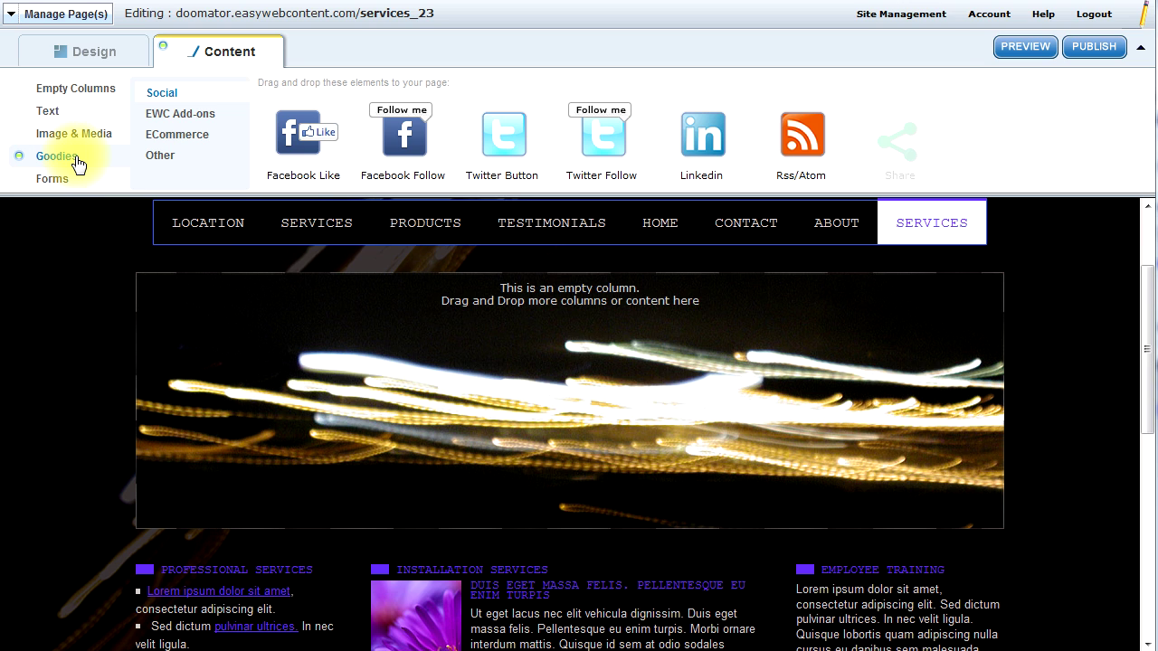
left_click(176, 120)
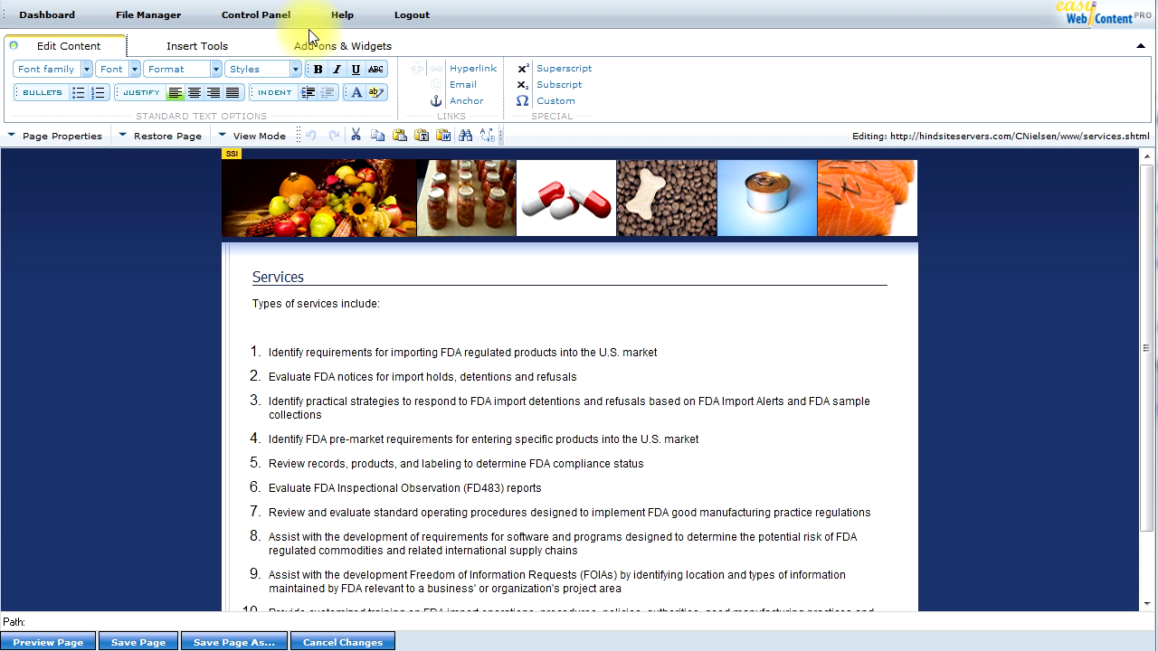
Put the cursor on the empty line below 'Types of services include:' and start a Content Ticker add-on.
left_click(333, 49)
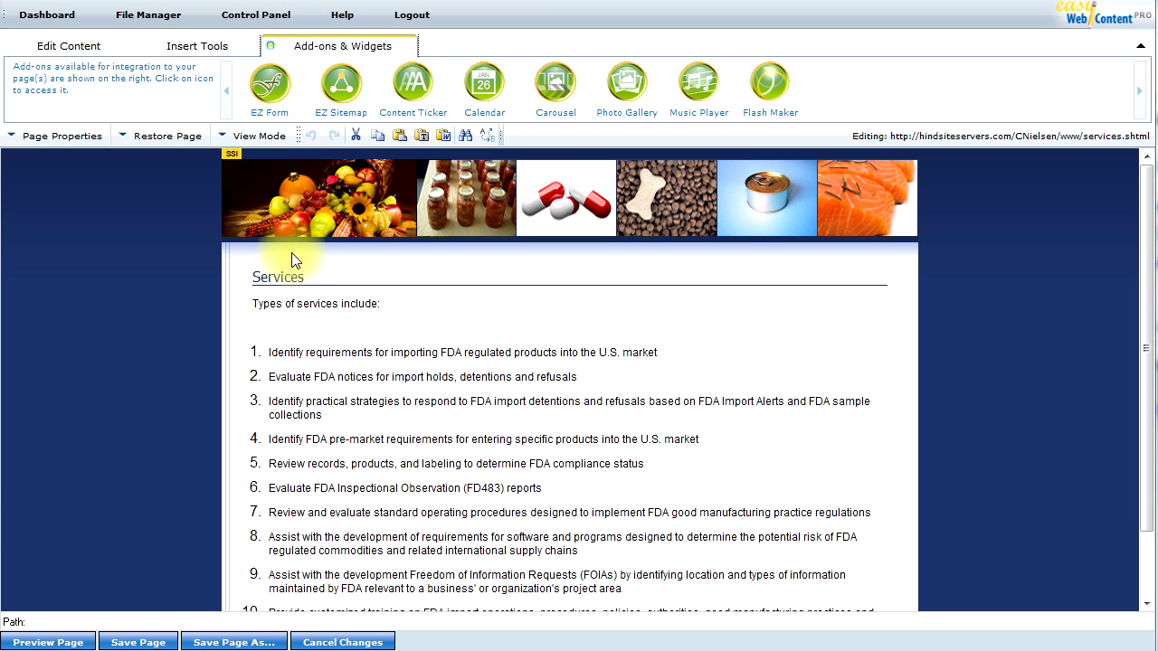
left_click(277, 329)
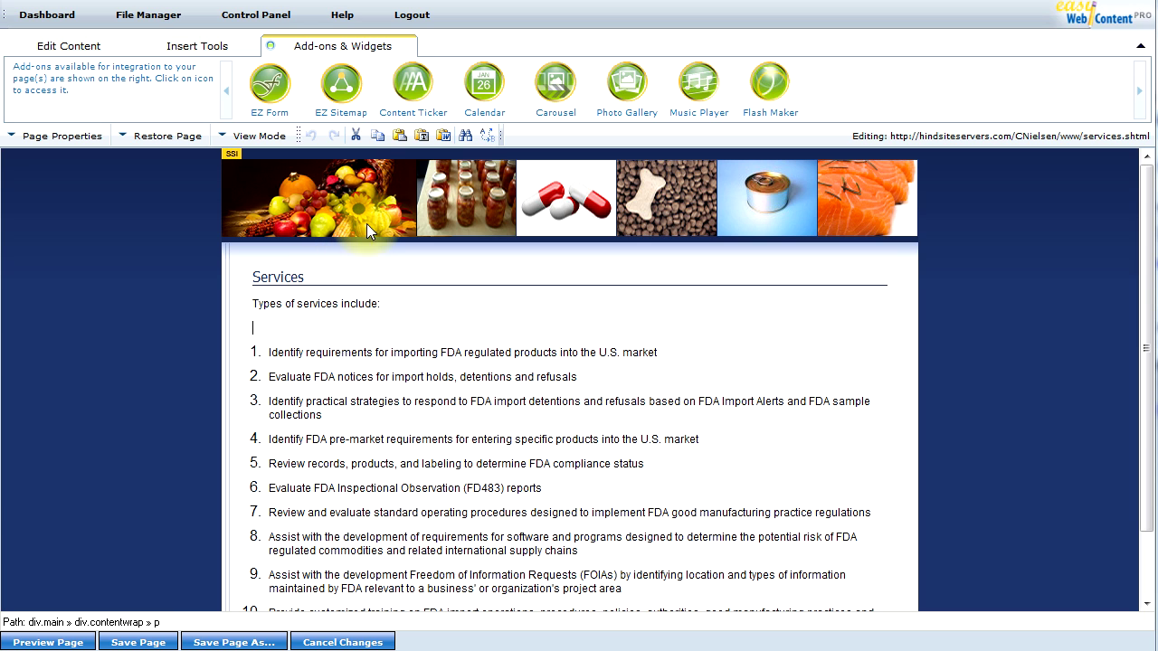
left_click(412, 83)
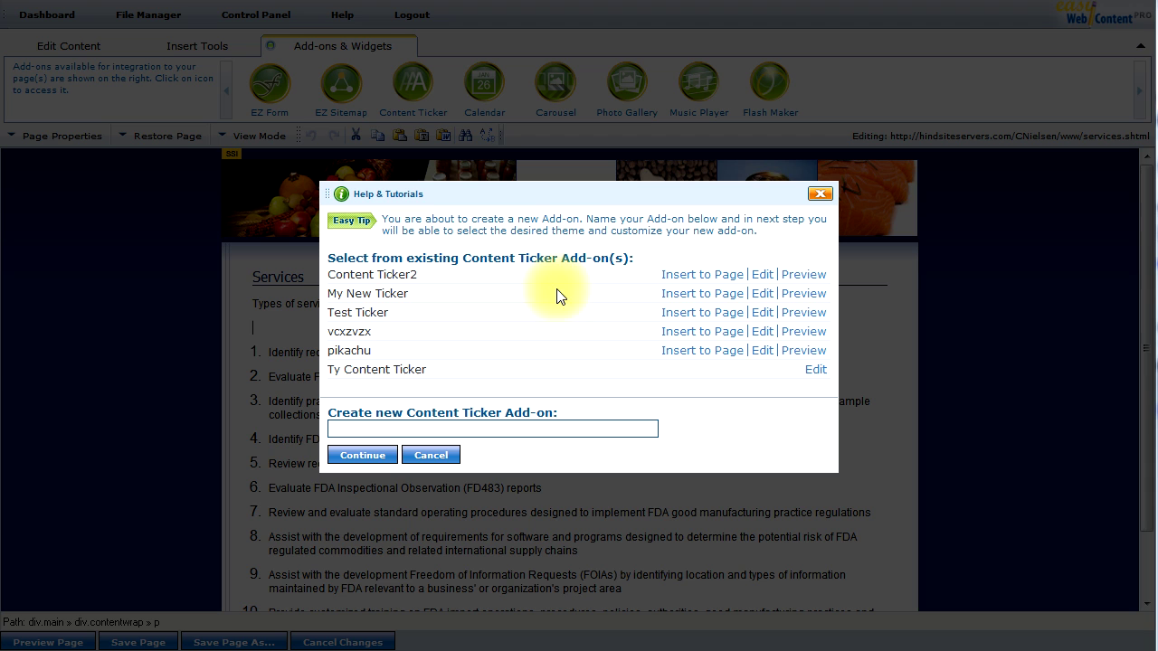
Insert My New Ticker below the intro line and preview the Services page with it.
left_click(695, 299)
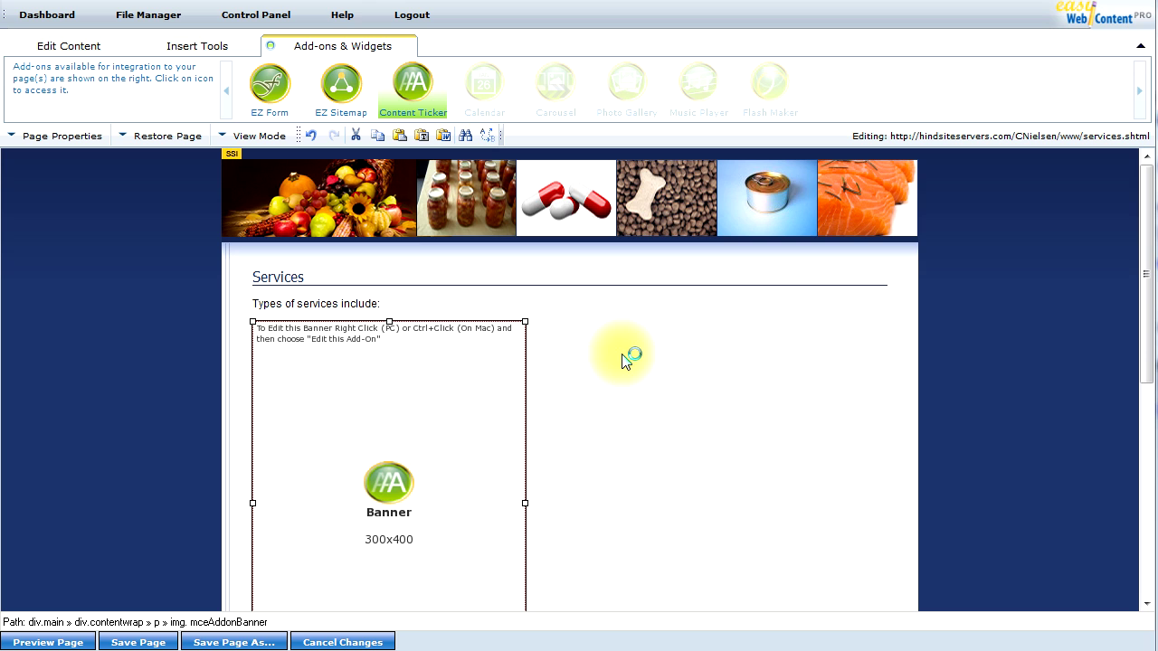
scroll(622, 362, "down", 4)
scroll(622, 362, "up", 3)
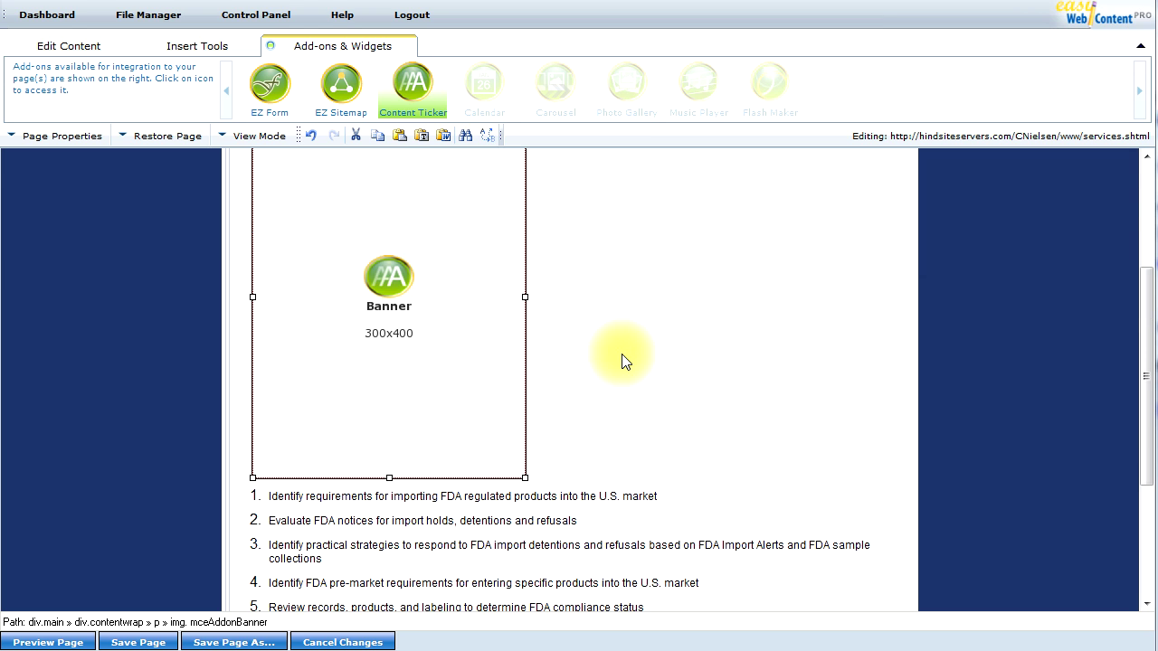
left_click(57, 642)
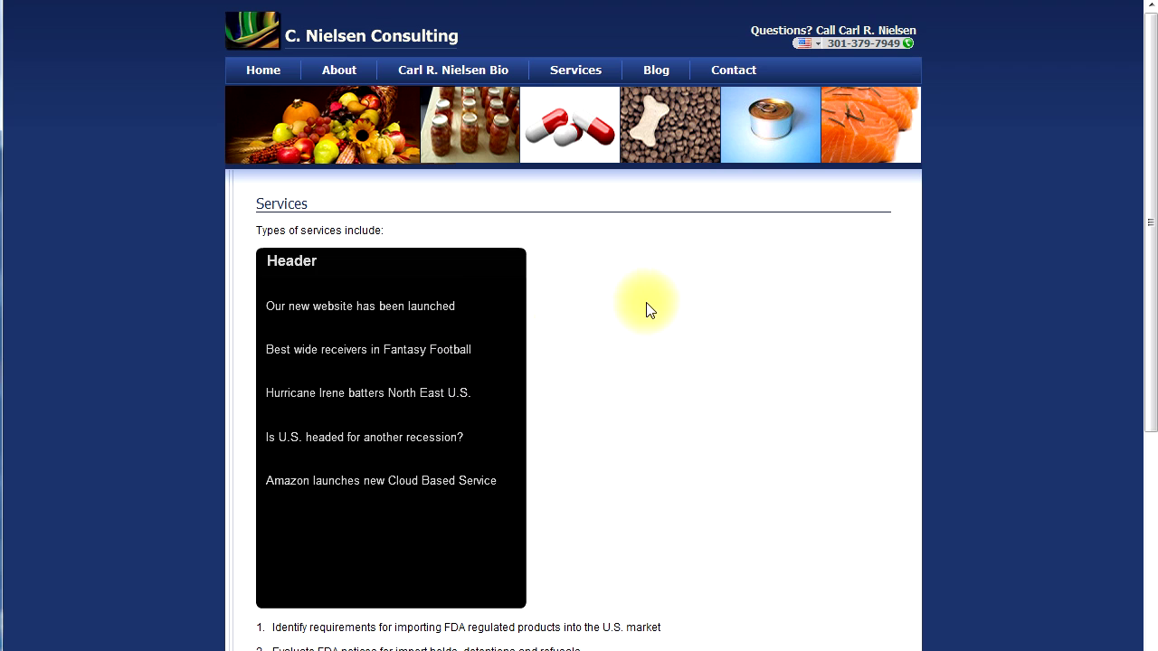
key("alt+F4")
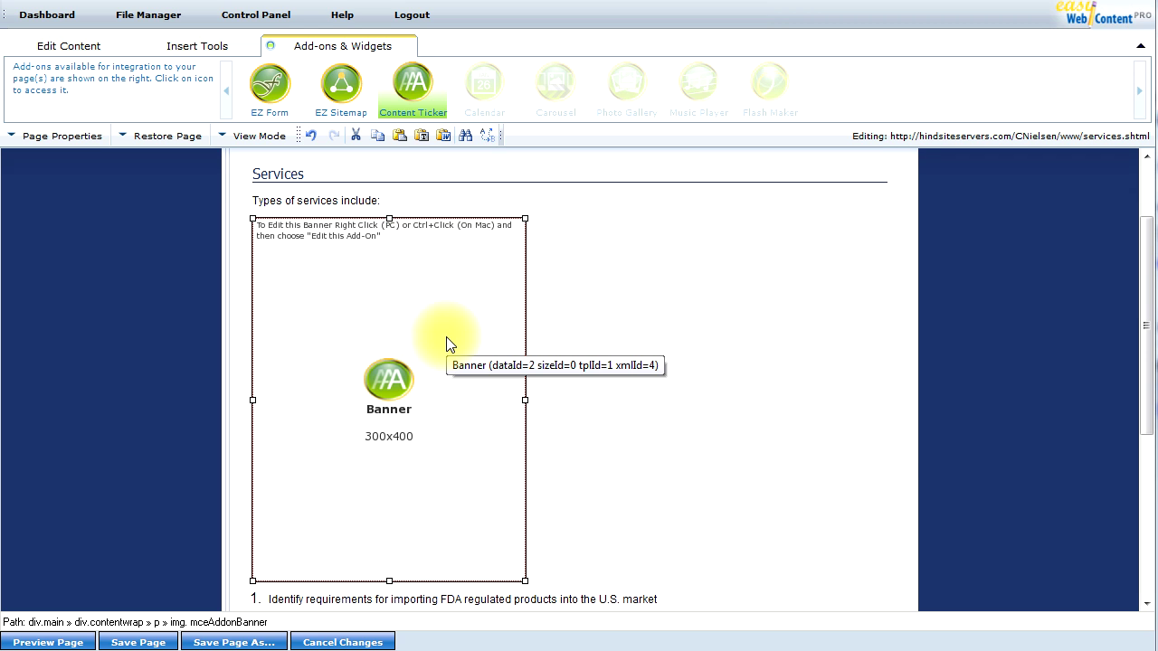
Delete the ticker placeholder and create a new Content Ticker named 'My New Ticker'.
key("Delete")
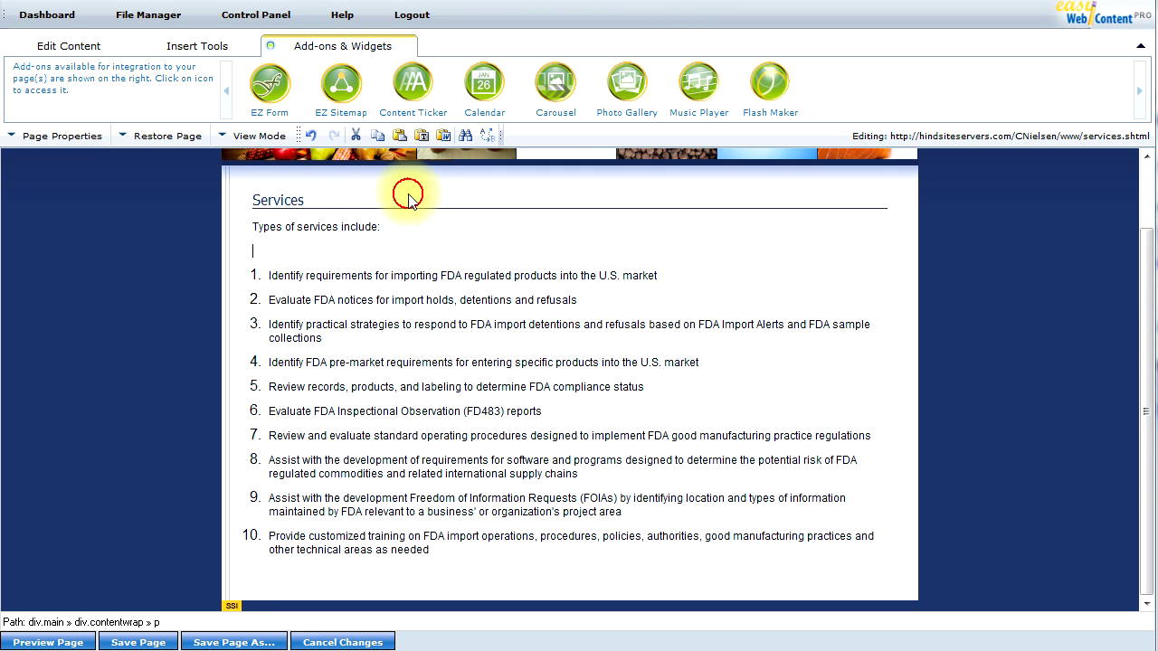
left_click(411, 81)
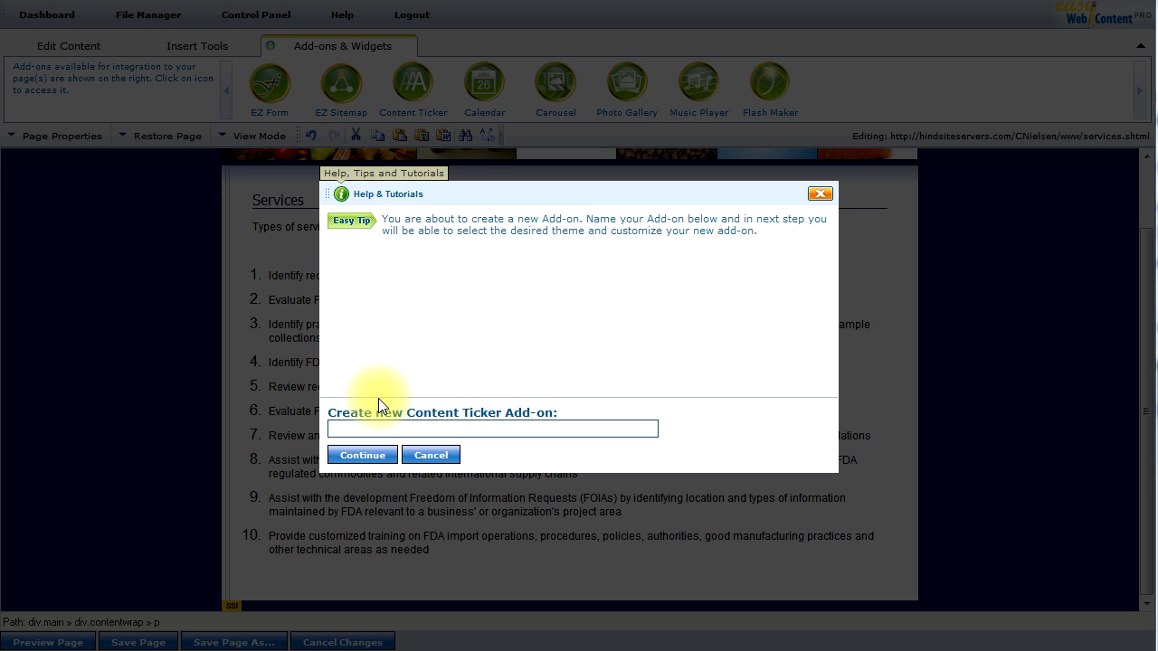
left_click(373, 429)
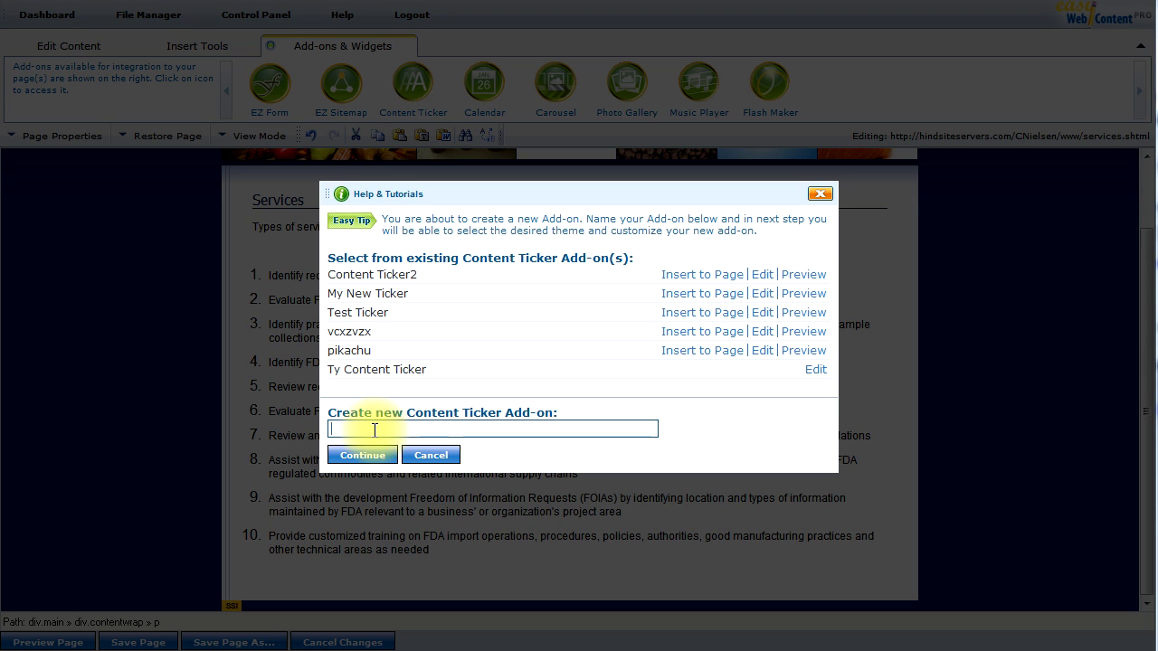
type("My New Ticker")
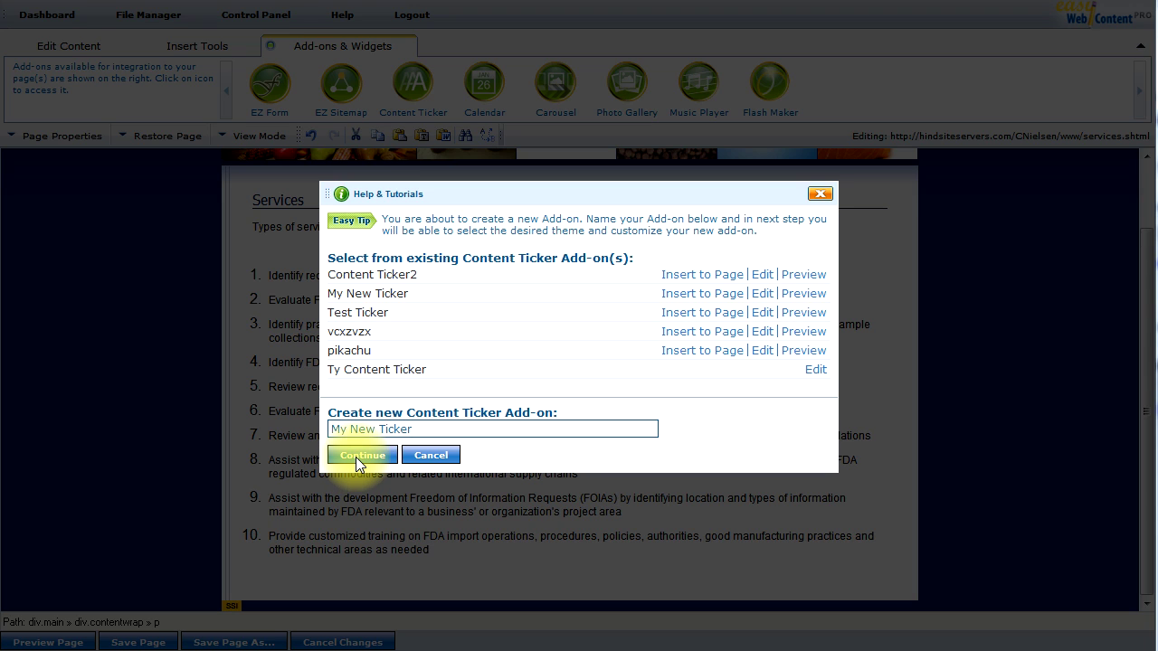
left_click(358, 455)
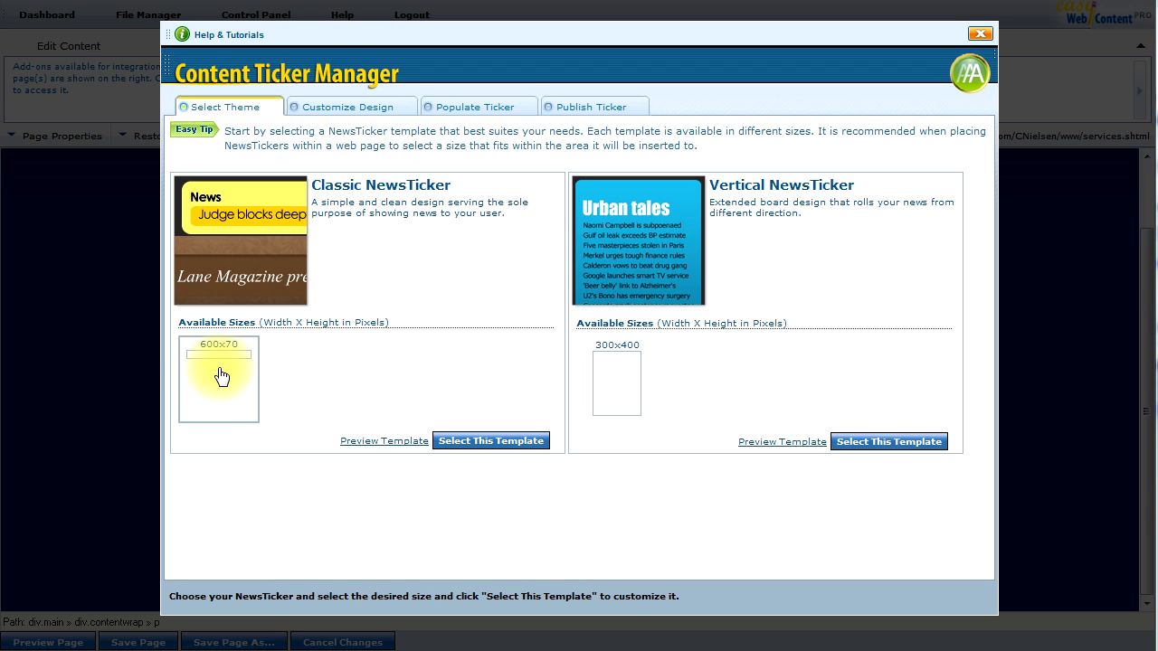
Select the Classic NewsTicker template in its 600x70 size and go on to Customize Design.
left_click(623, 396)
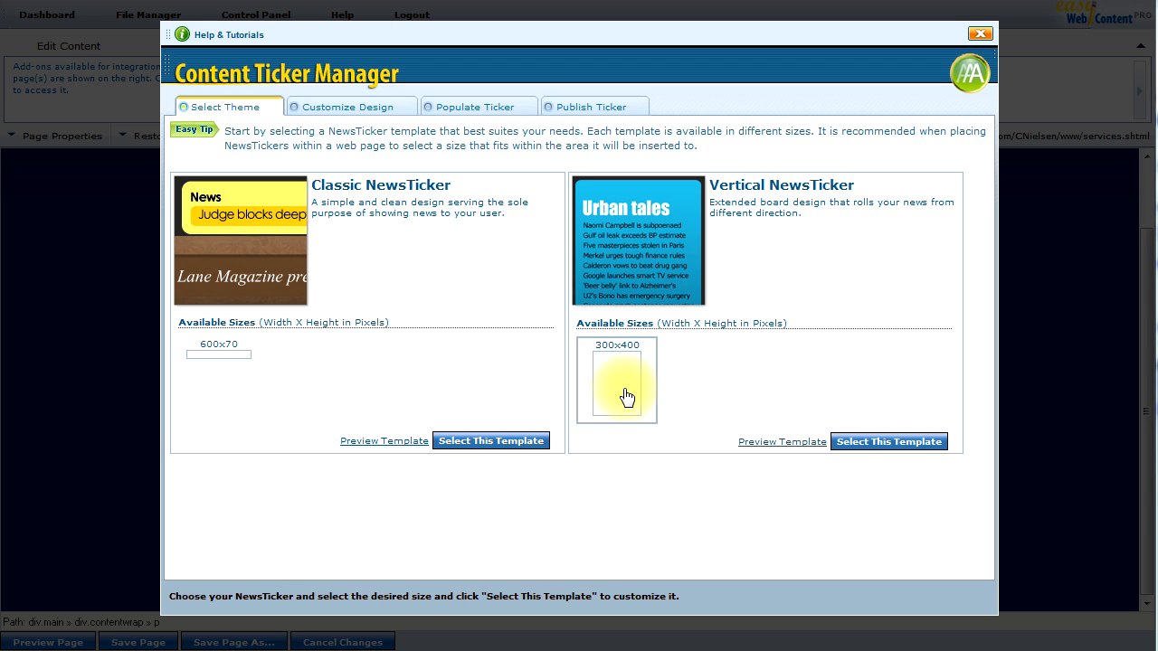
left_click(224, 368)
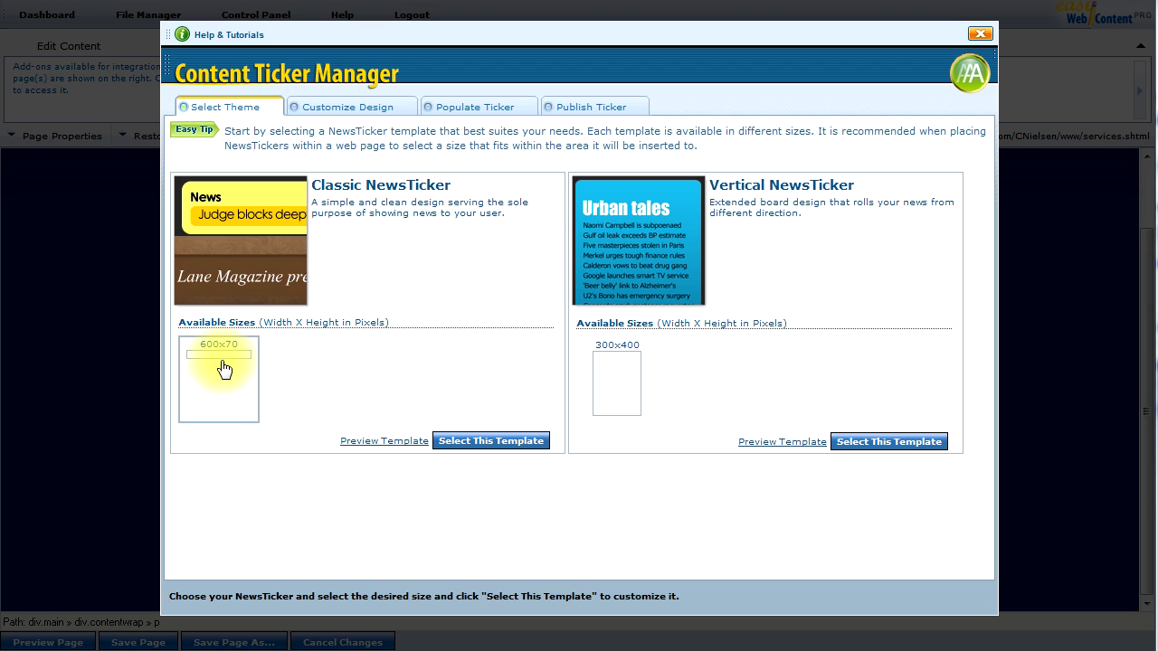
left_click(477, 443)
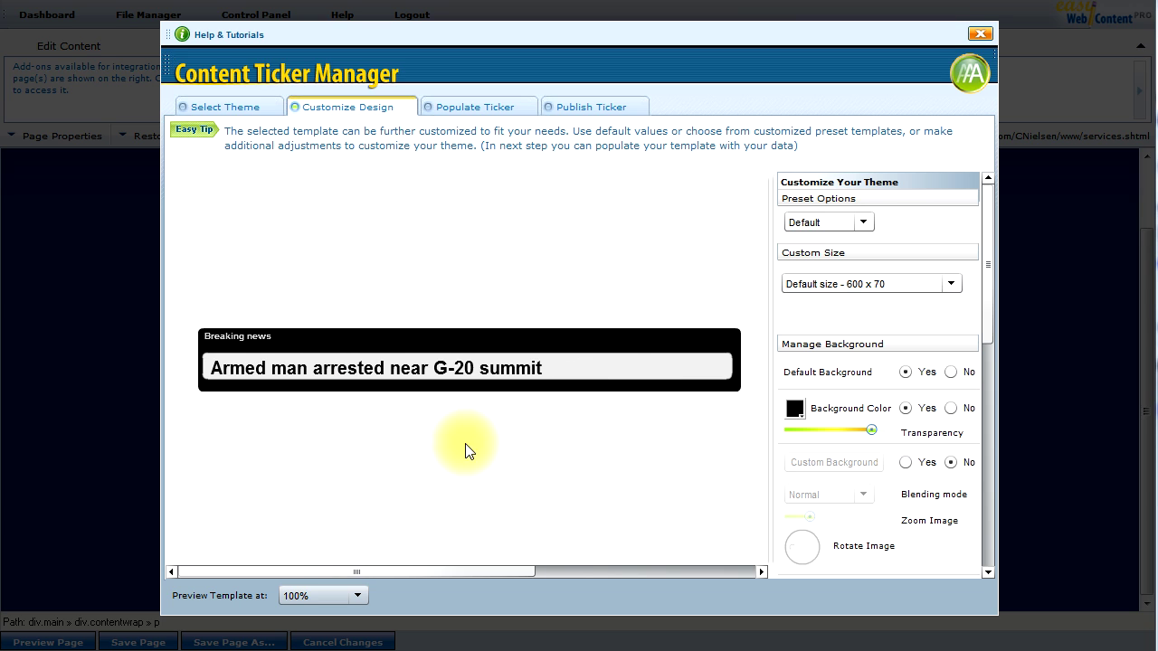
Keep the ticker's Custom Size at 600 x 70.
left_click(890, 290)
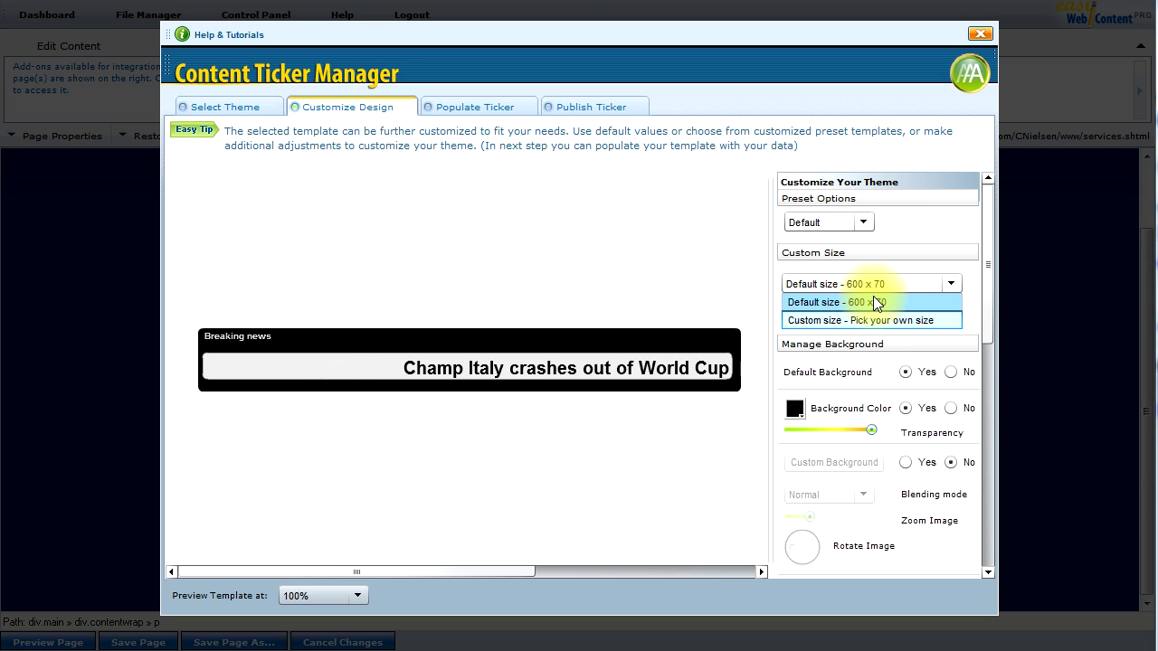
left_click(873, 301)
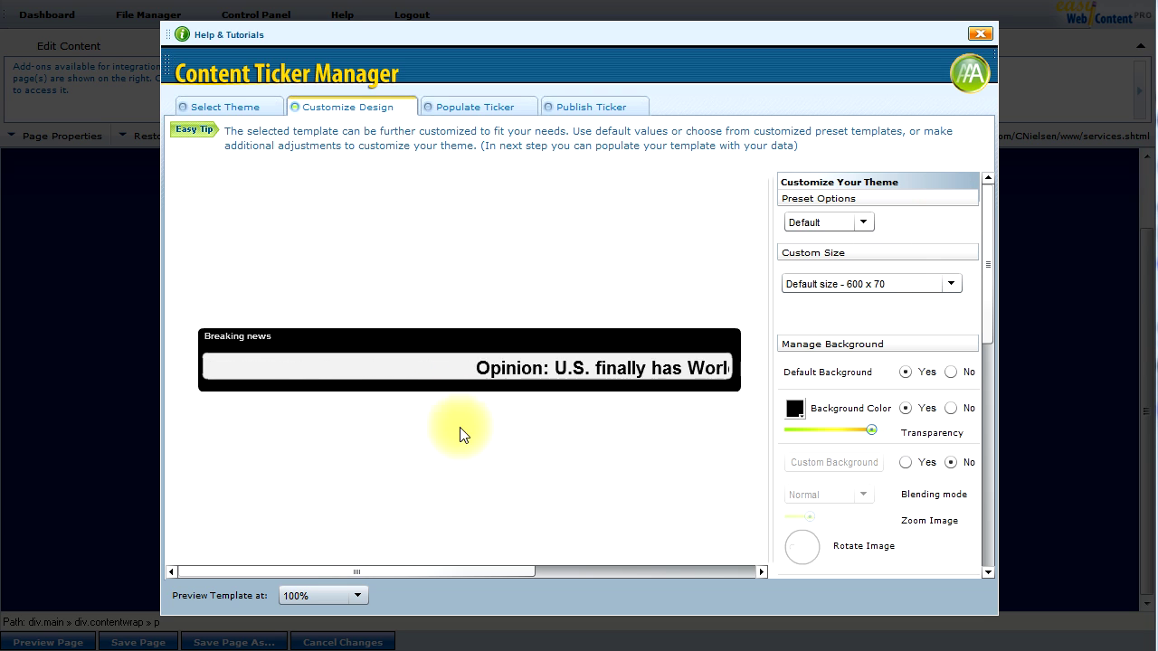
mouse_move(988, 247)
left_mouse_down()
mouse_move(987, 387)
mouse_move(990, 242)
left_mouse_up()
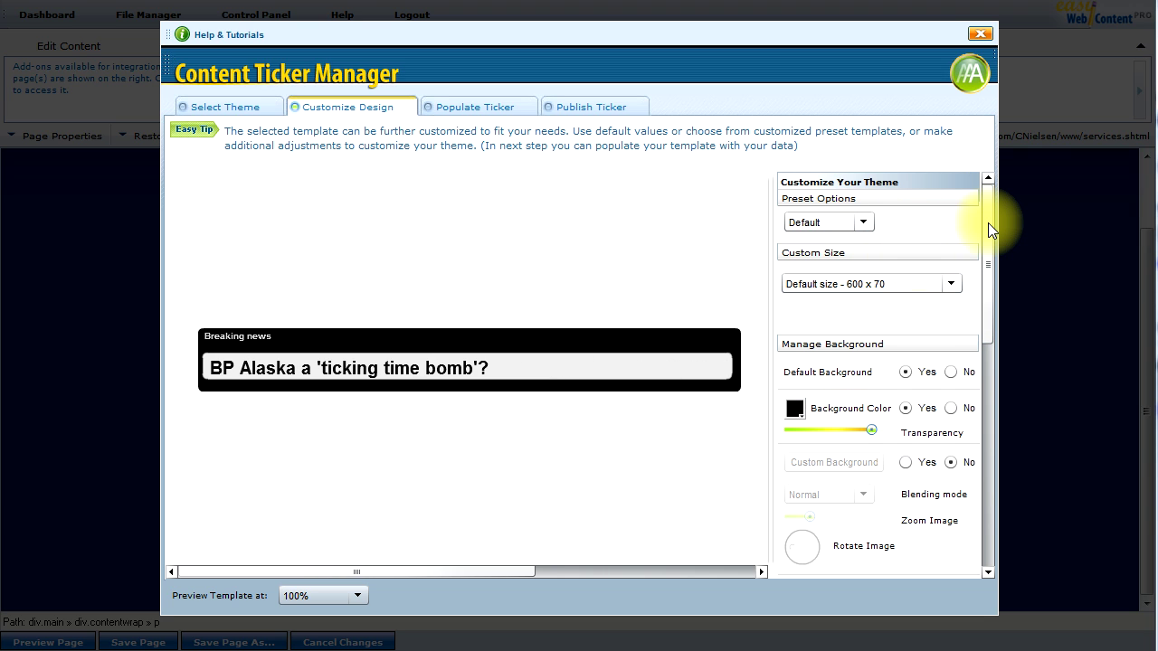
Set Preset Options to Pastel, giving the ticker a pale yellow background.
left_click(822, 226)
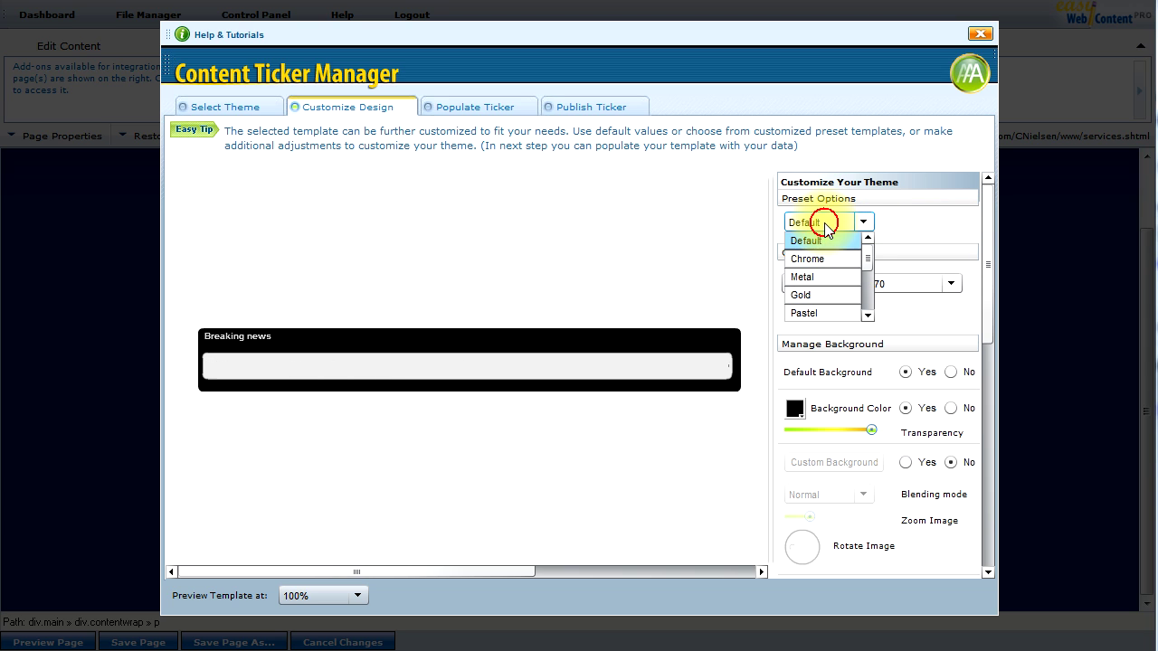
left_click(815, 260)
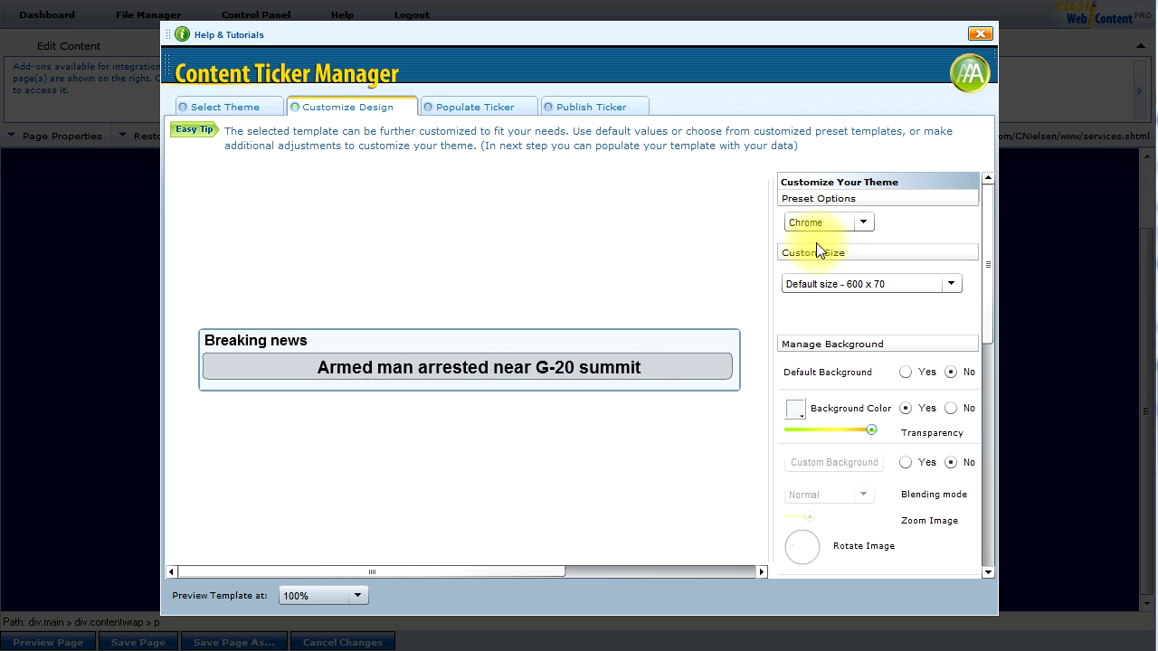
left_click(823, 228)
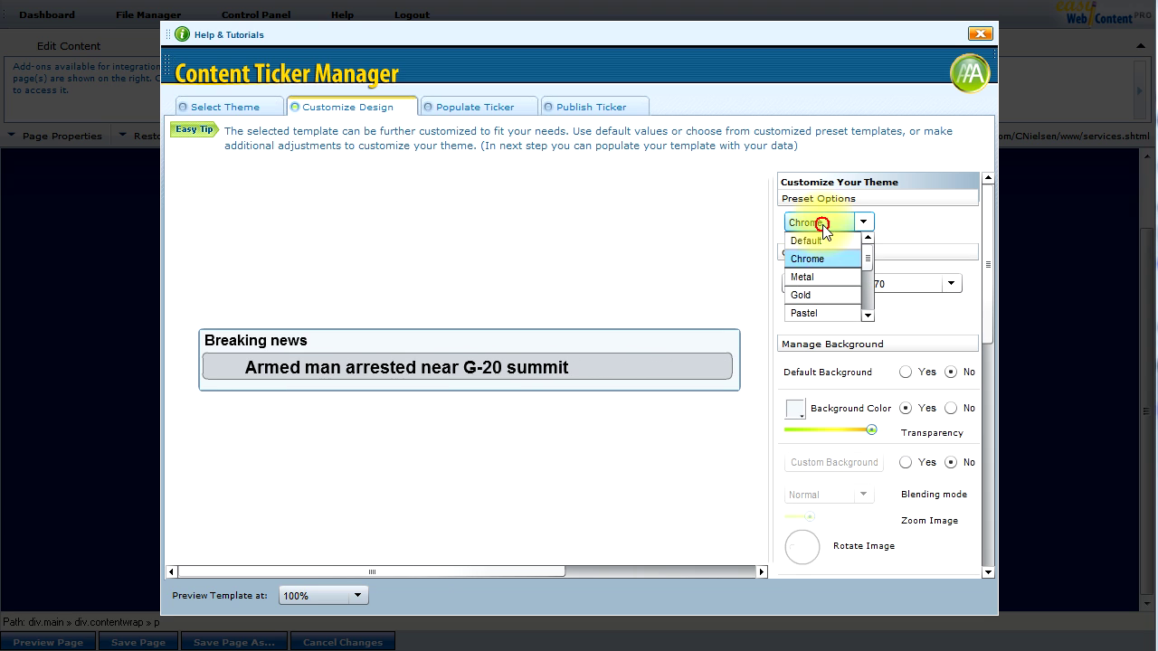
left_click(804, 314)
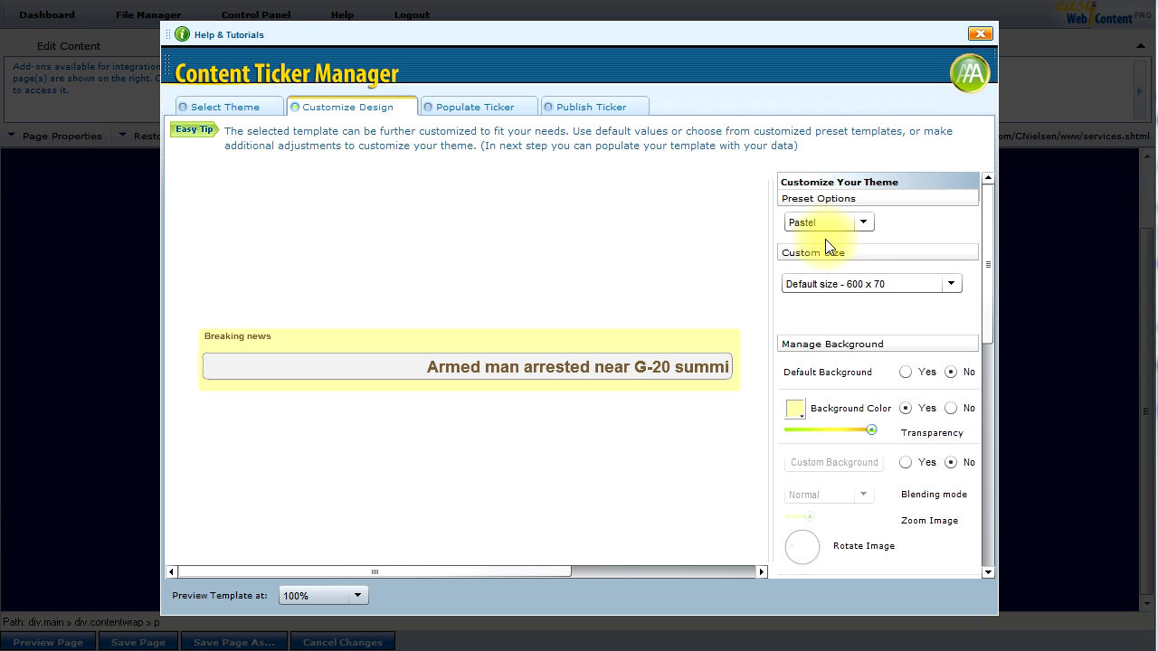
left_click_drag(986, 228, 985, 269)
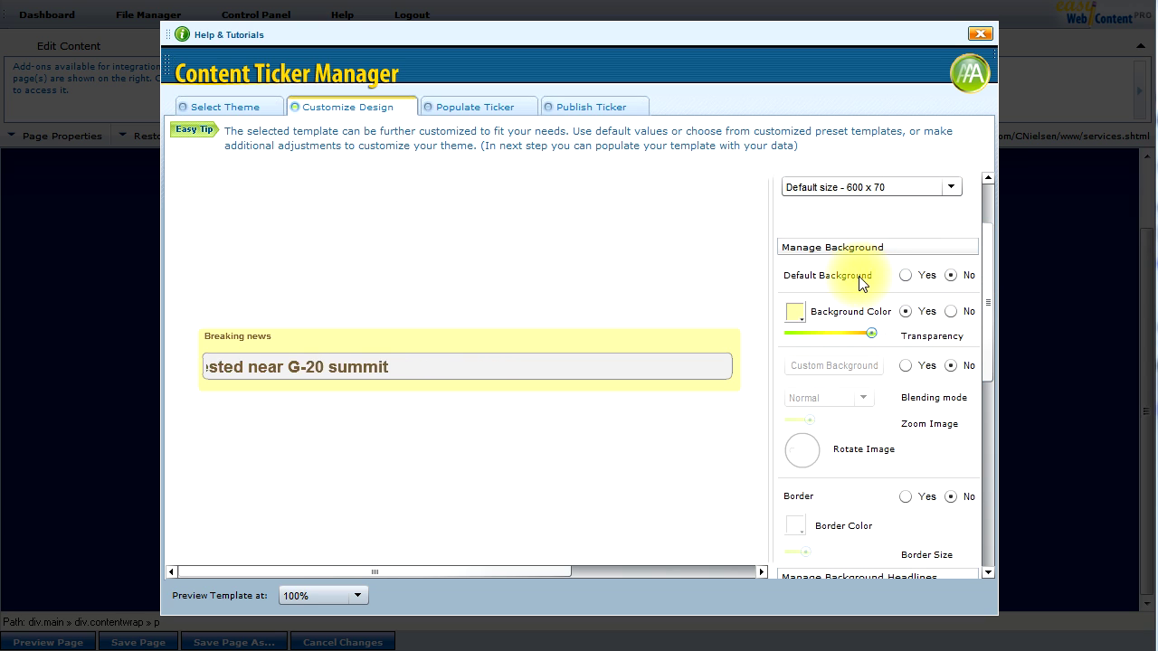
Set the ticker Background Color to #ffcccc pink with transparency at full strength.
left_click(906, 277)
left_click(951, 279)
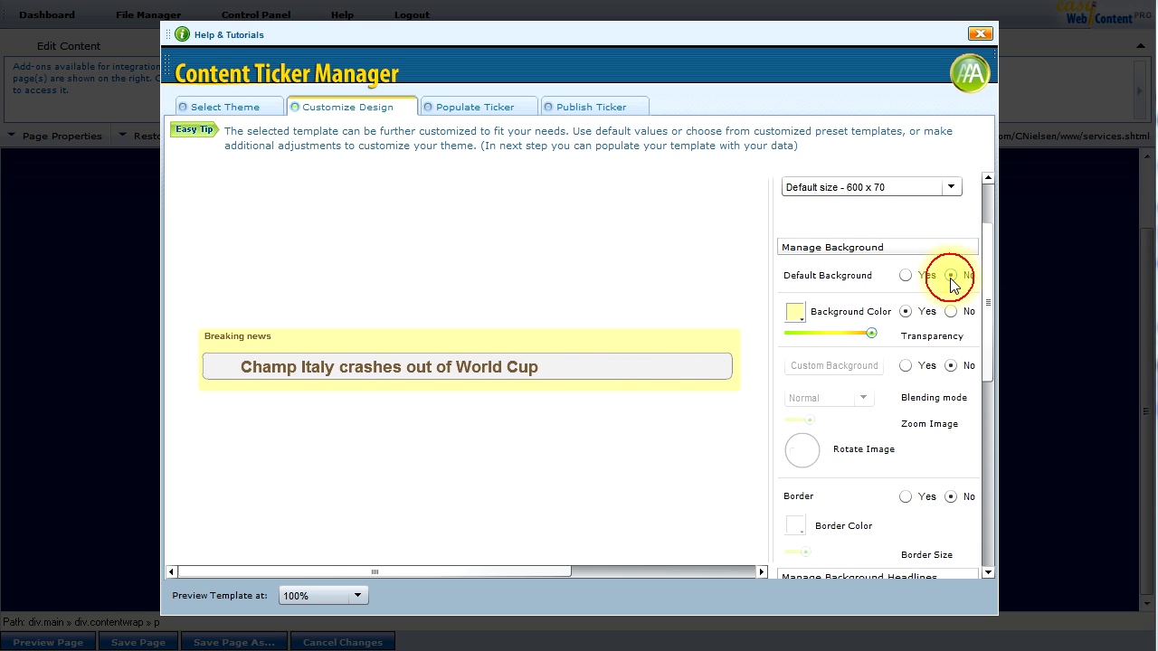
left_click(795, 314)
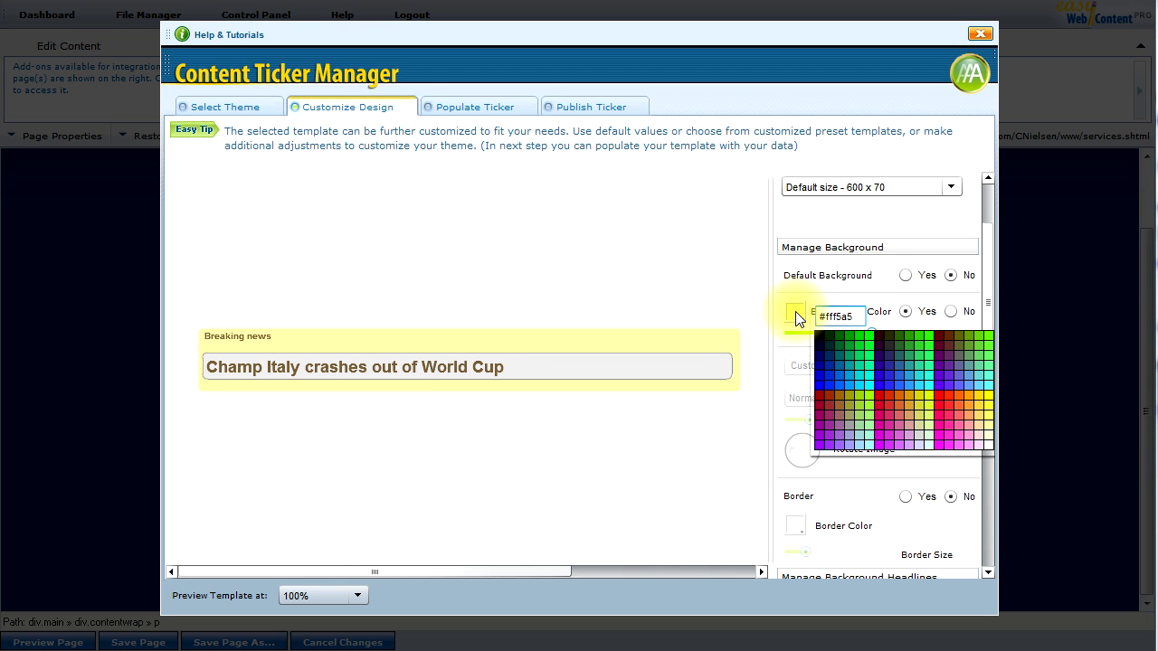
left_click(858, 366)
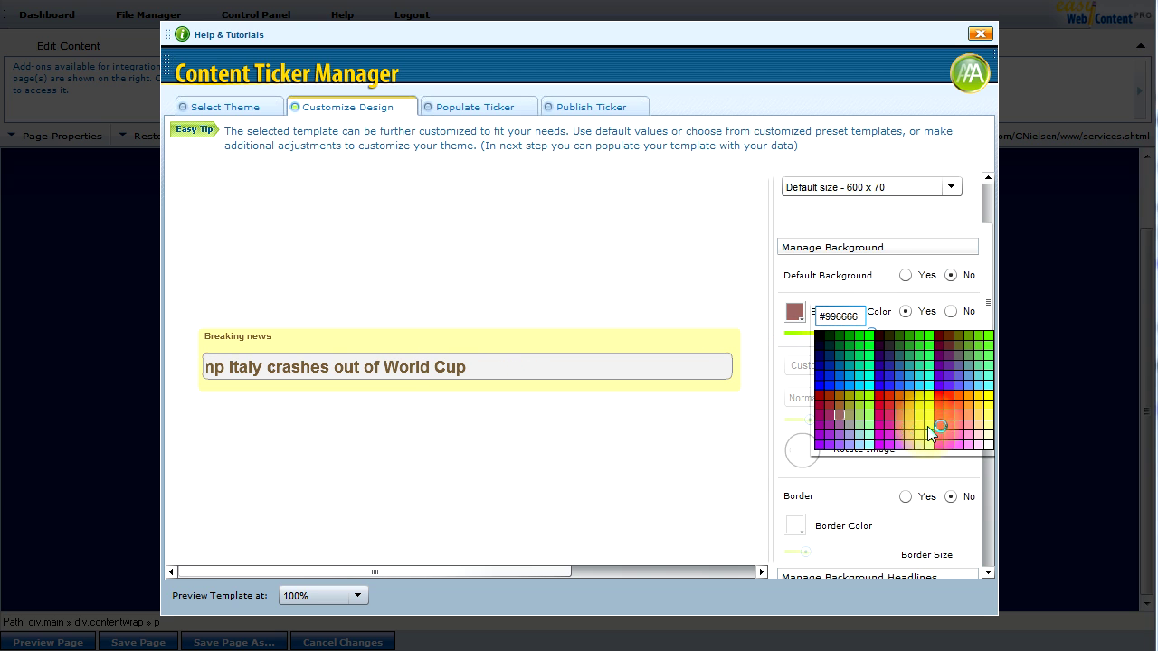
left_click(981, 439)
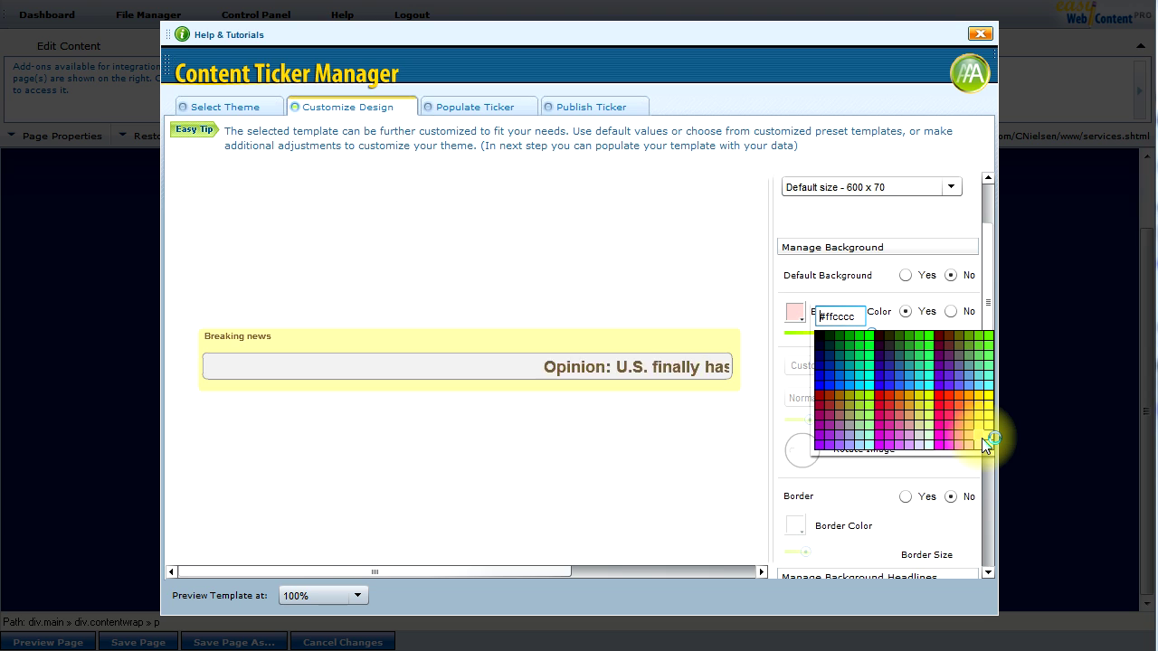
left_click(977, 433)
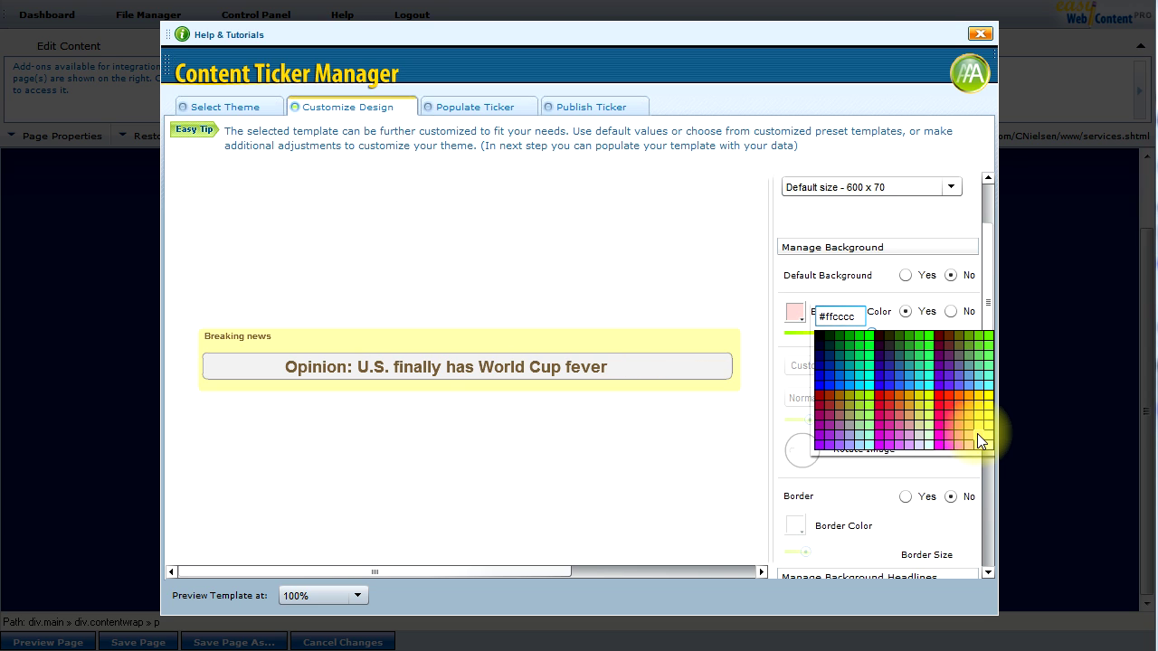
left_click(976, 433)
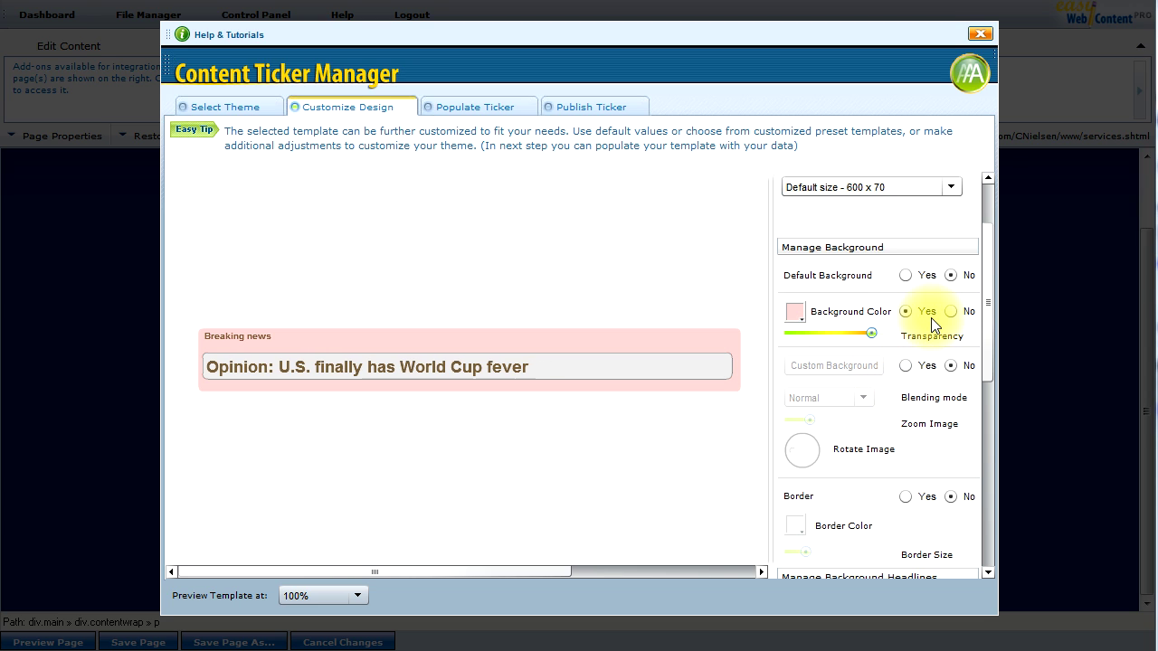
left_click_drag(986, 317, 985, 333)
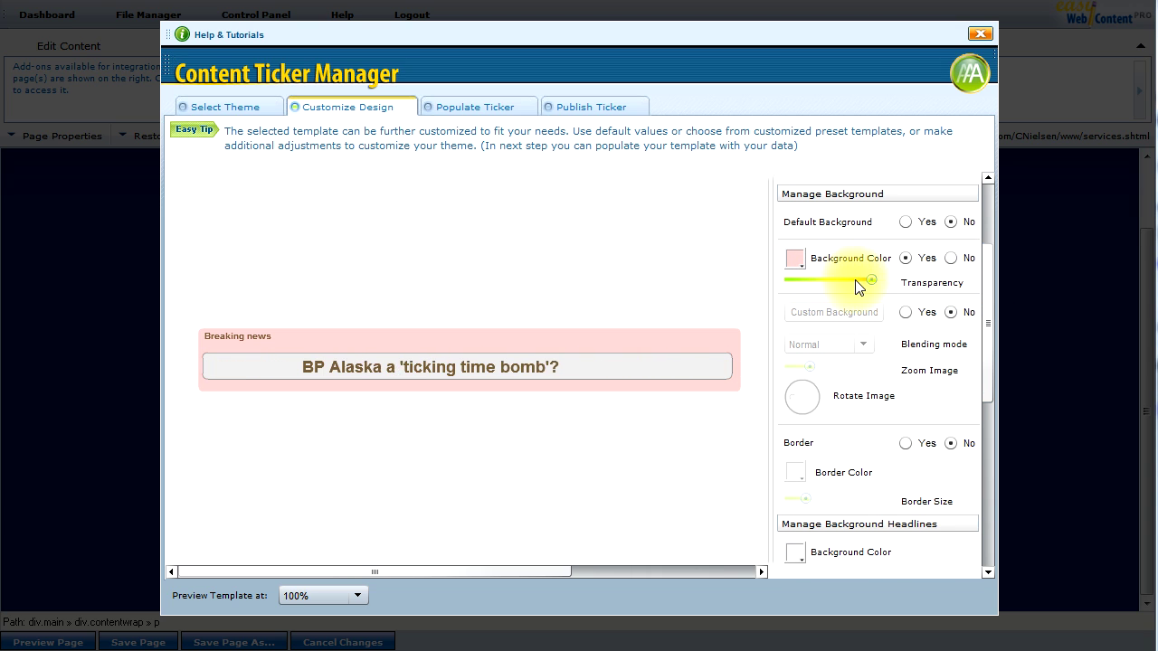
left_click_drag(873, 286, 843, 288)
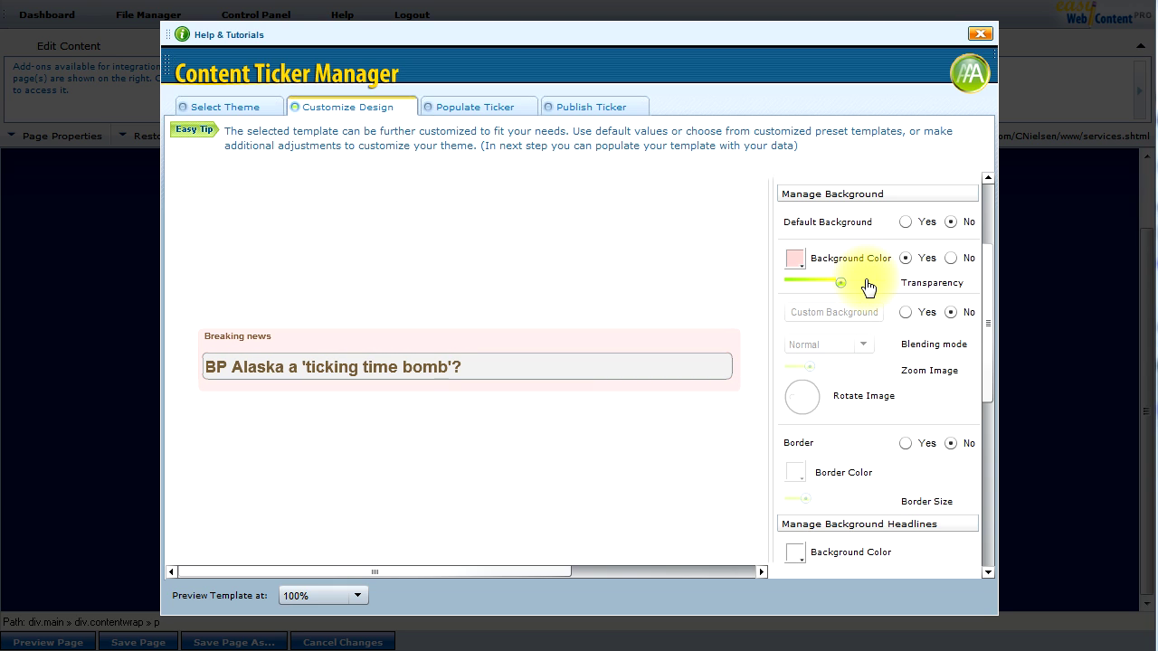
left_click_drag(842, 288, 931, 291)
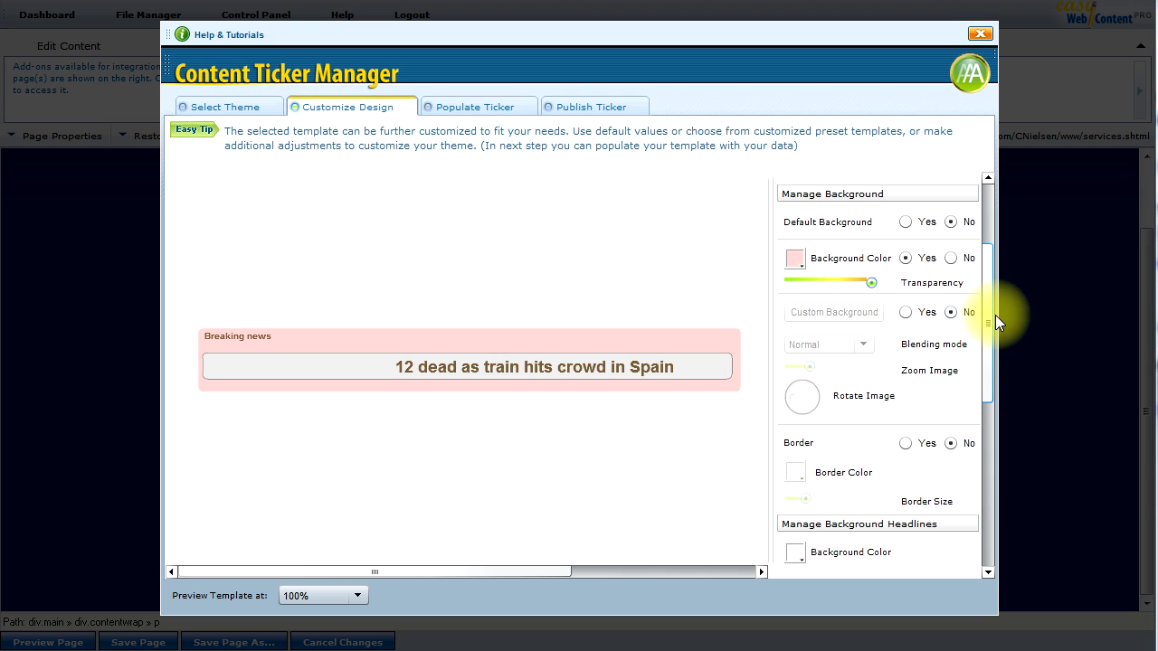
Leave Custom Background set to No, so no background image is used.
scroll(993, 320, "down", 1)
left_click(902, 287)
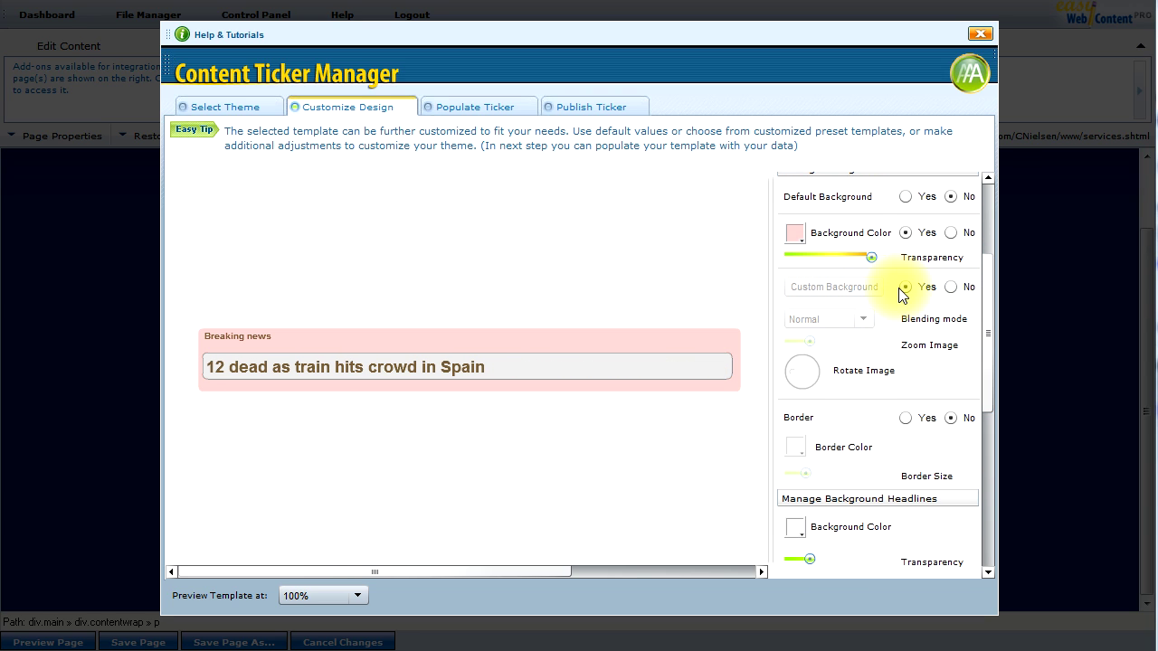
left_click(950, 287)
left_click(975, 319)
left_click_drag(984, 326, 989, 408)
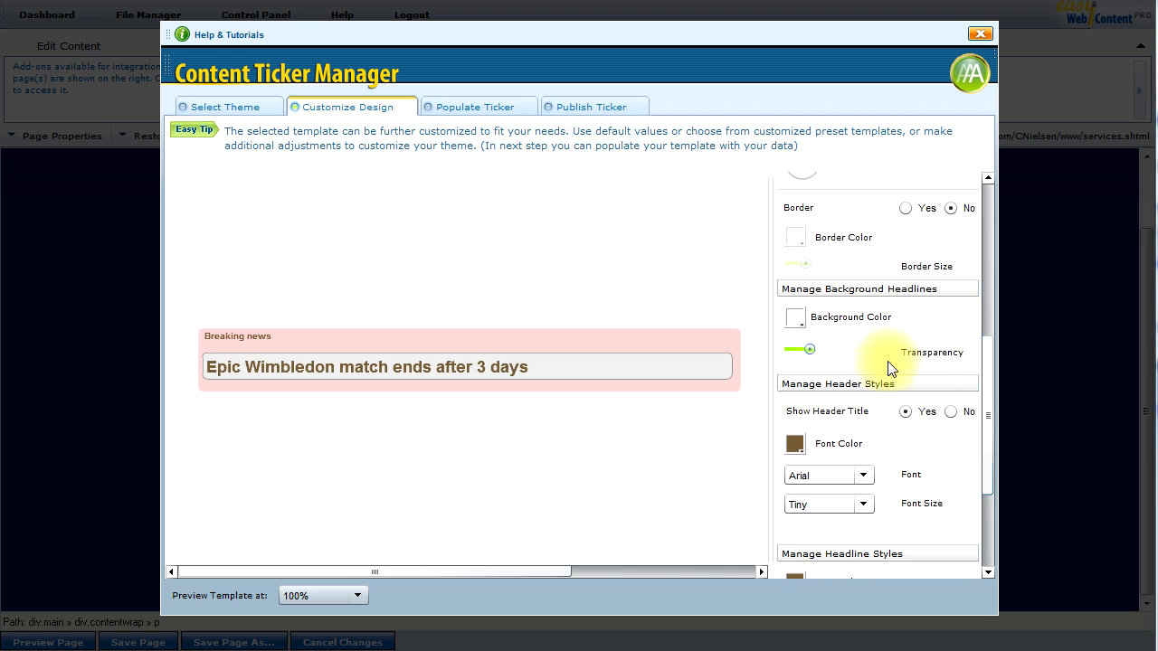
Make both the headline bar background and the header font colour black.
left_click(796, 320)
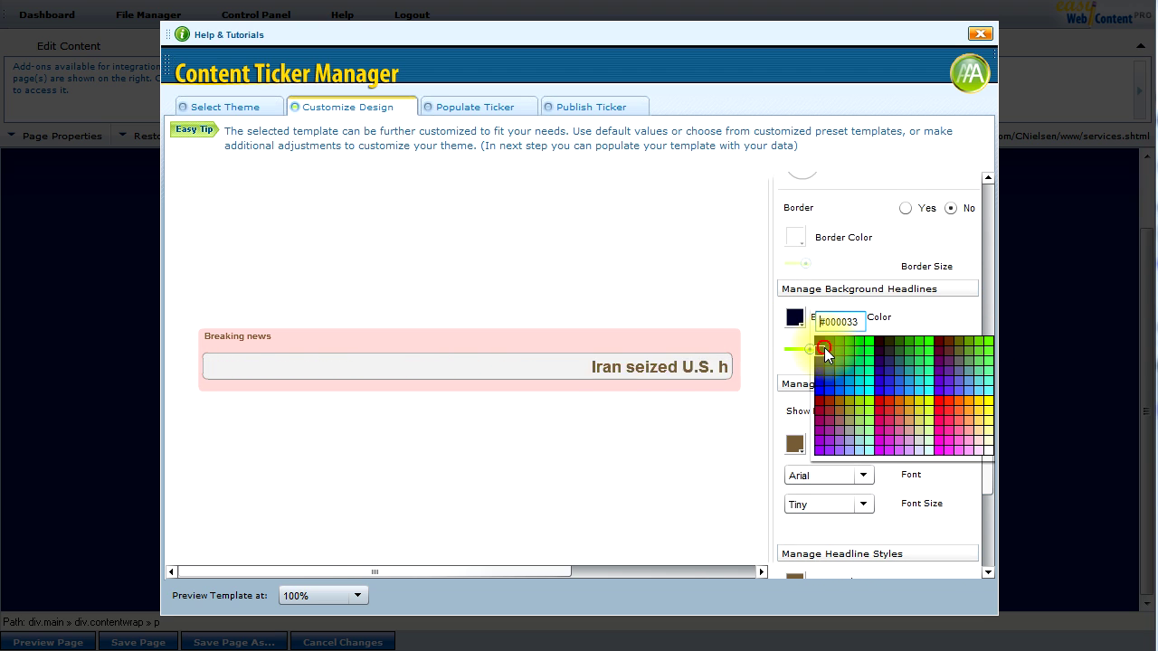
left_click(821, 341)
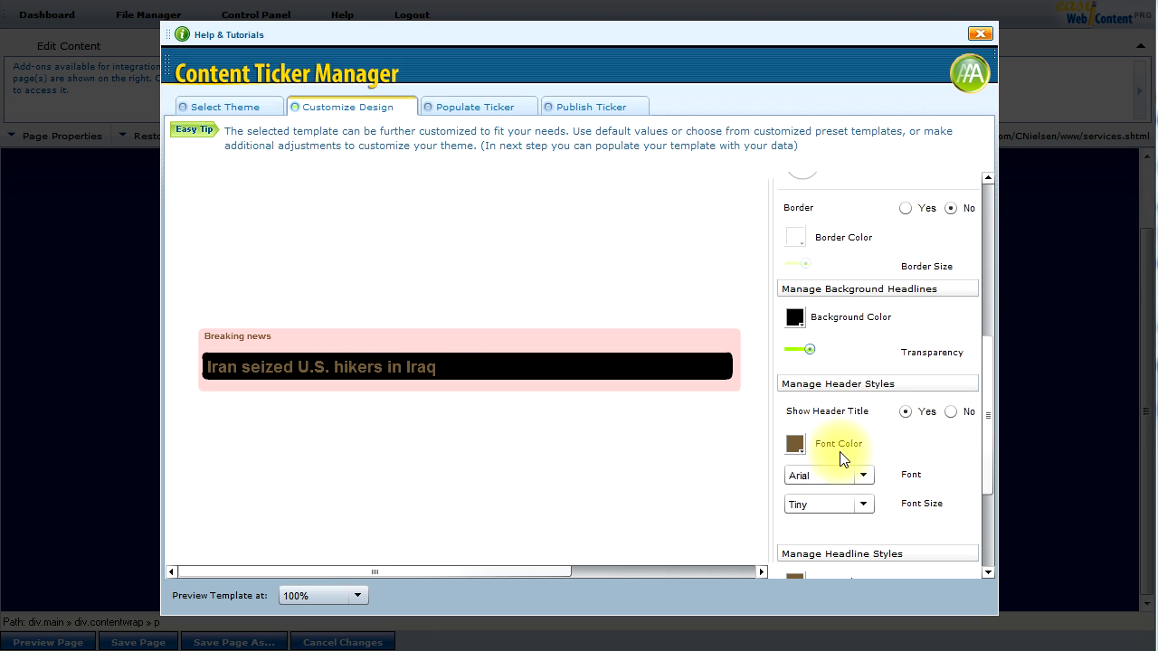
left_click(795, 443)
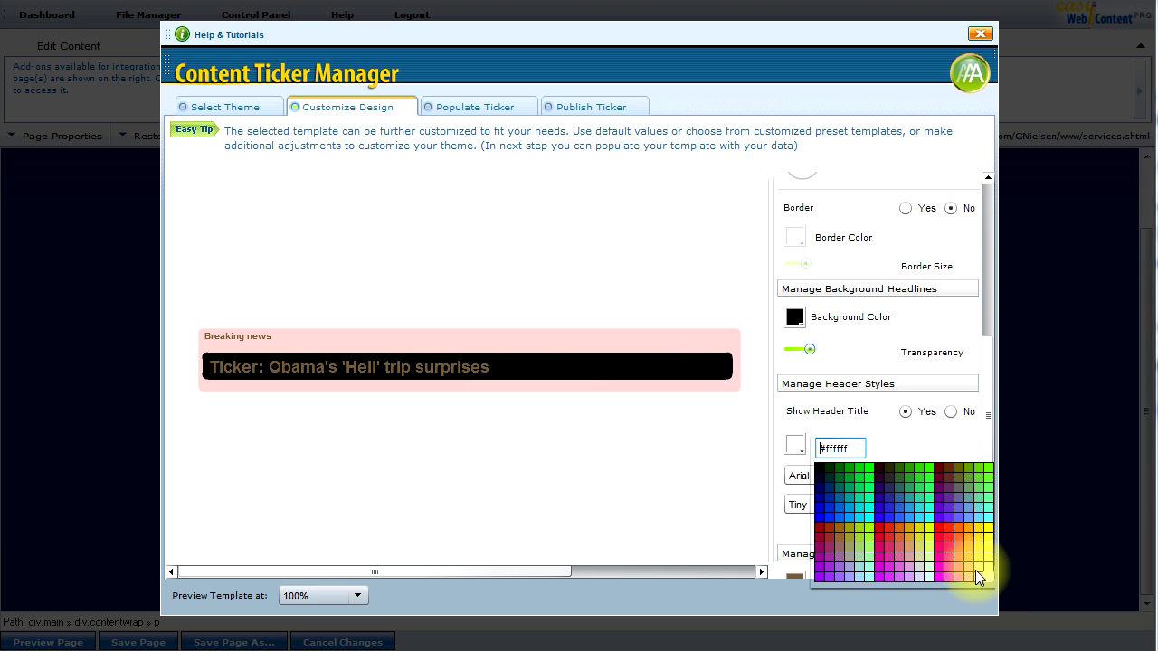
left_click(910, 527)
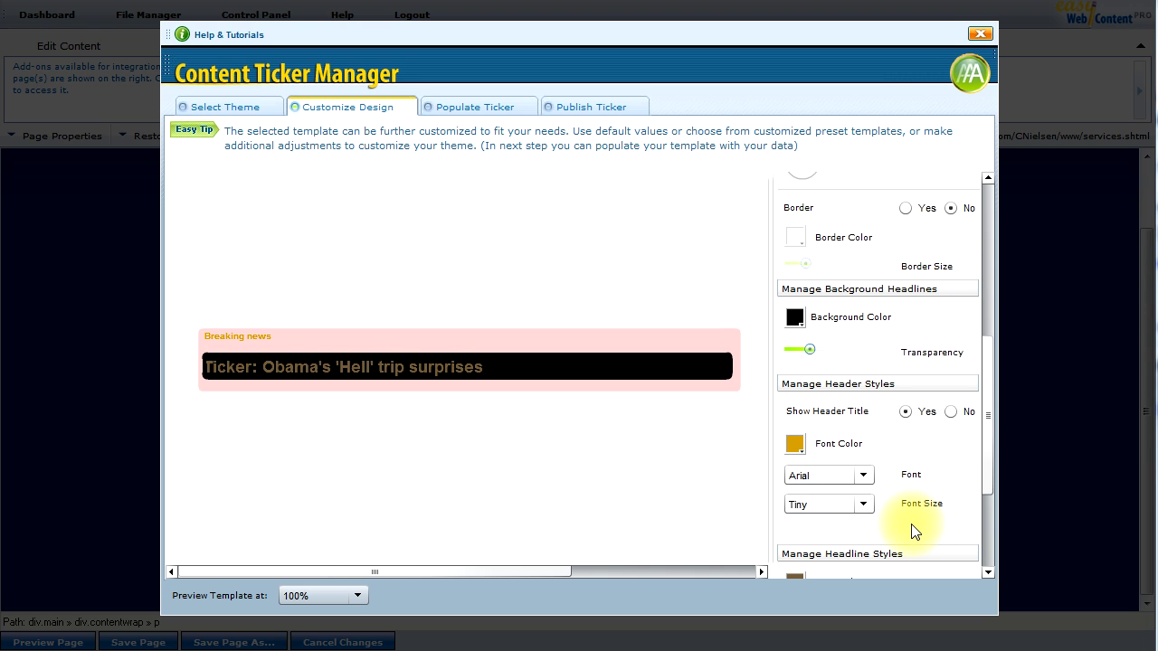
left_click(801, 447)
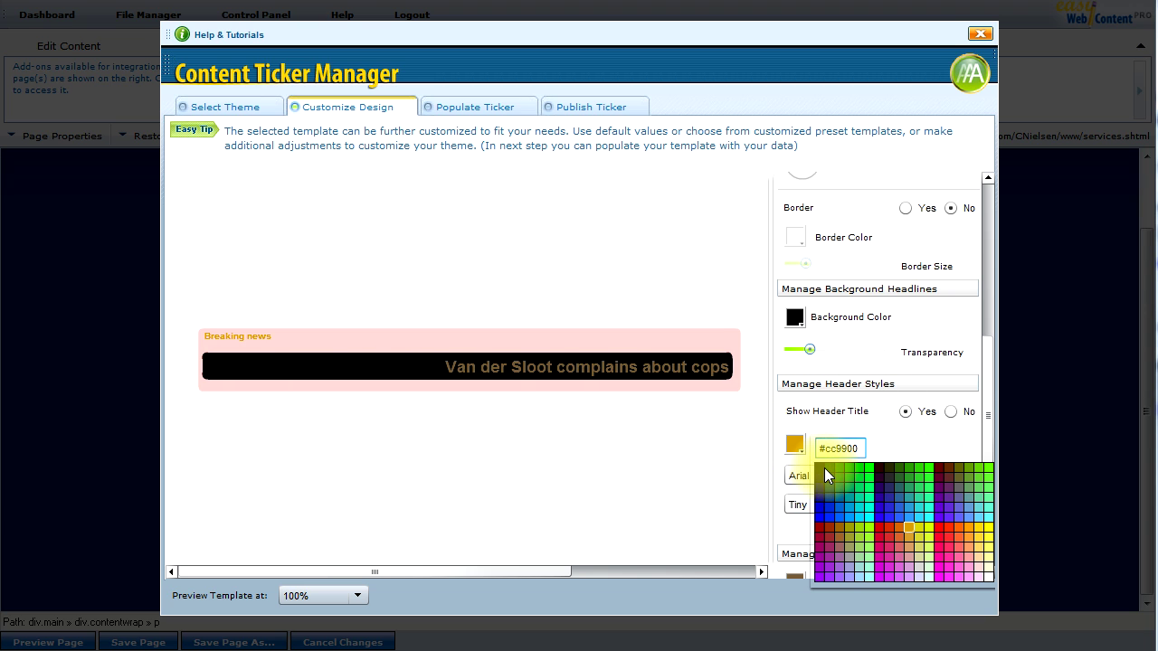
left_click(823, 469)
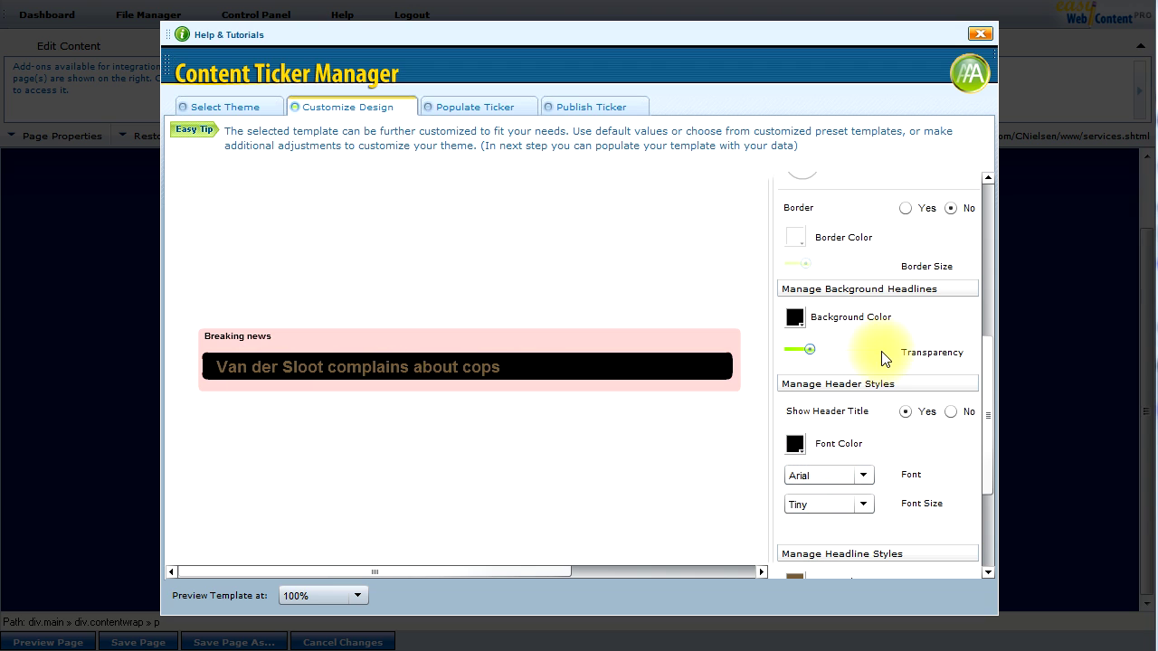
Change the header font size from Tiny to Normal.
scroll(982, 397, "up", 2)
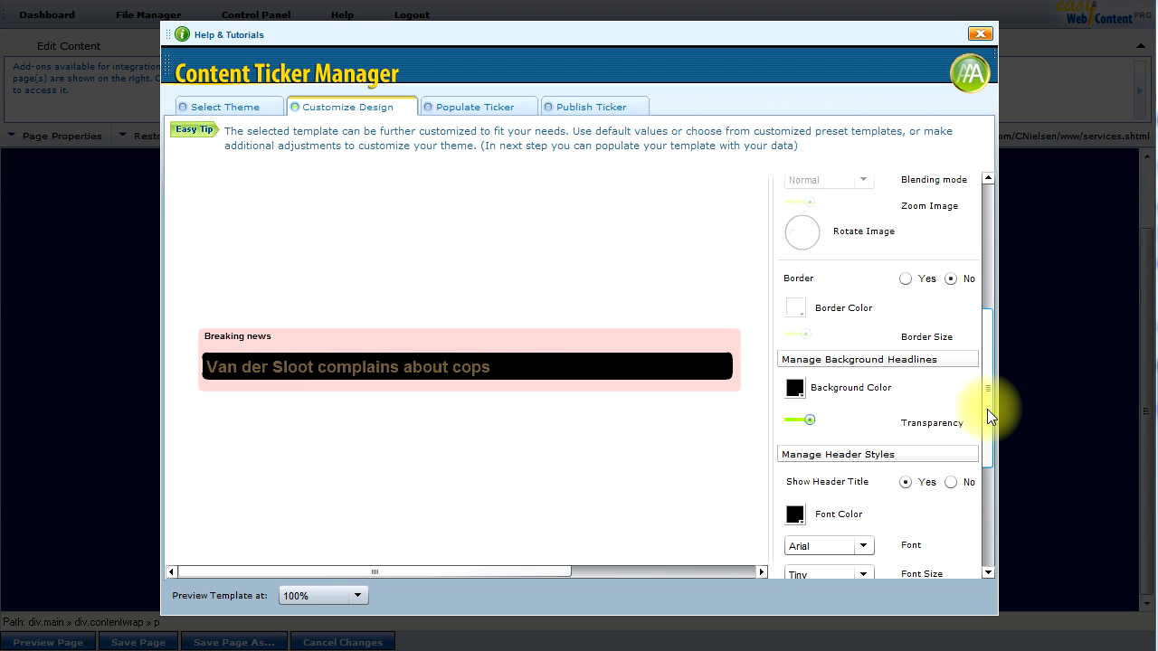
scroll(988, 407, "down", 1)
scroll(988, 417, "down", 3)
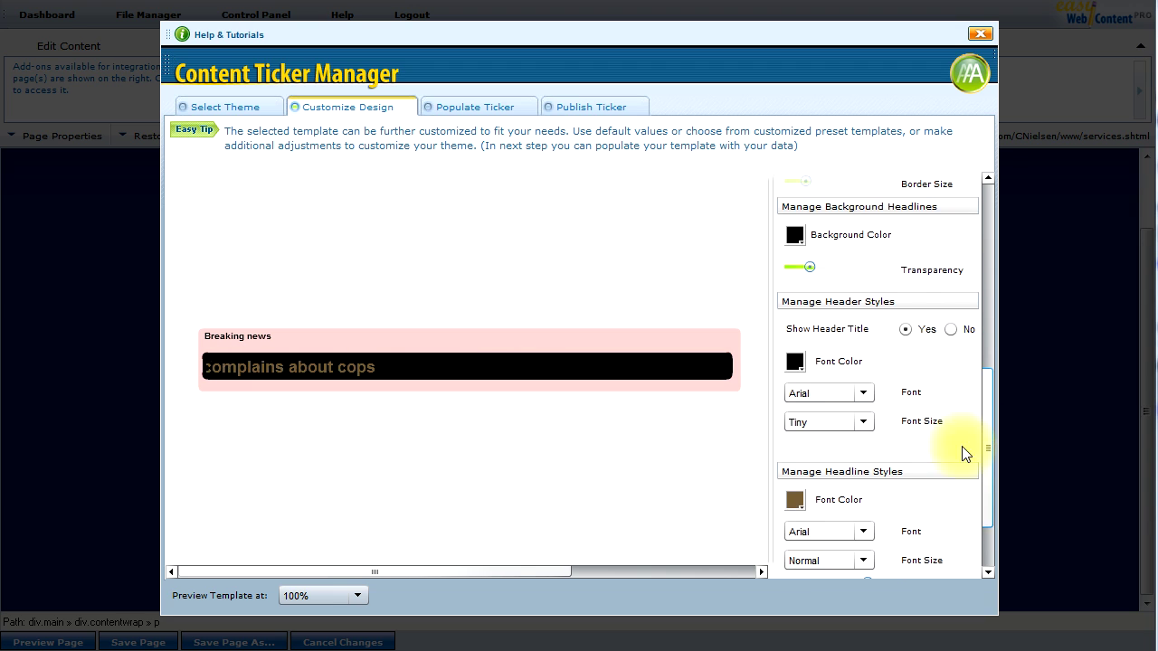
left_click(846, 422)
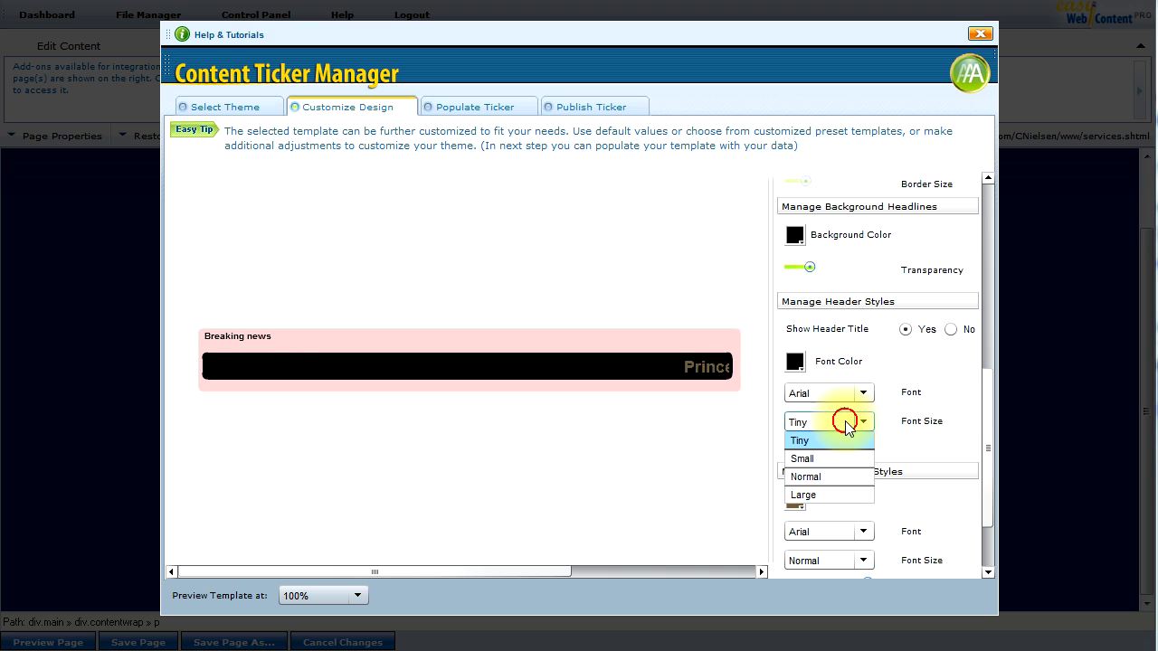
left_click(819, 477)
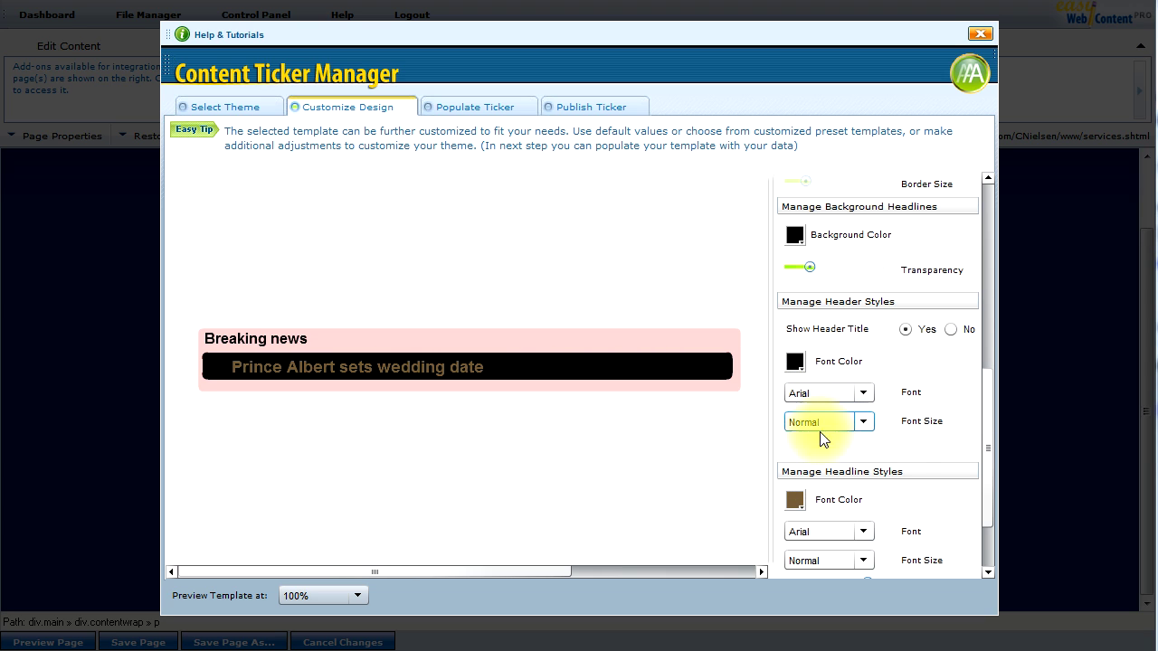
scroll(987, 457, "down", 2)
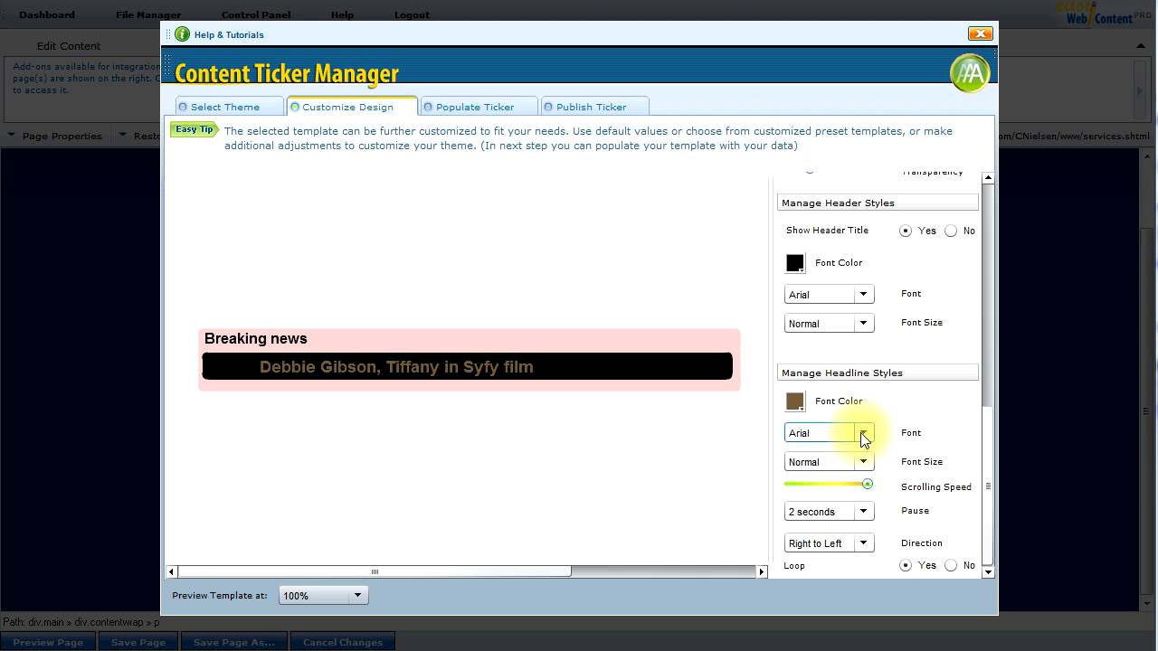
Set a 3-second headline pause, keep Right to Left direction, and open Populate Ticker.
left_click(864, 512)
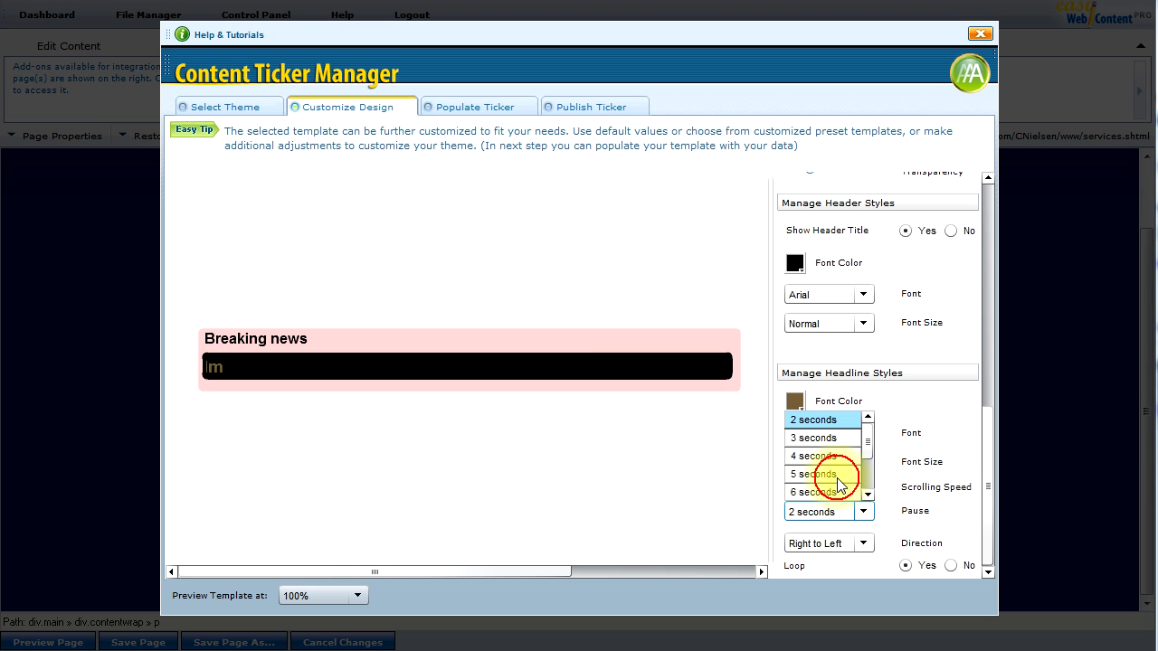
left_click(821, 440)
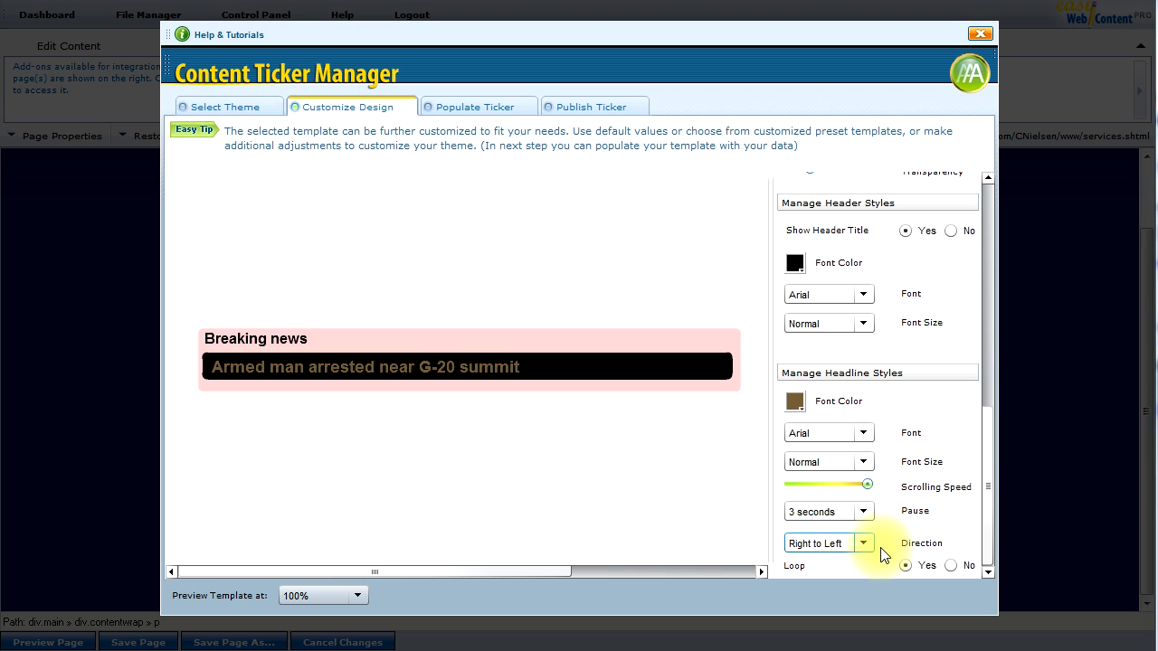
left_click(850, 547)
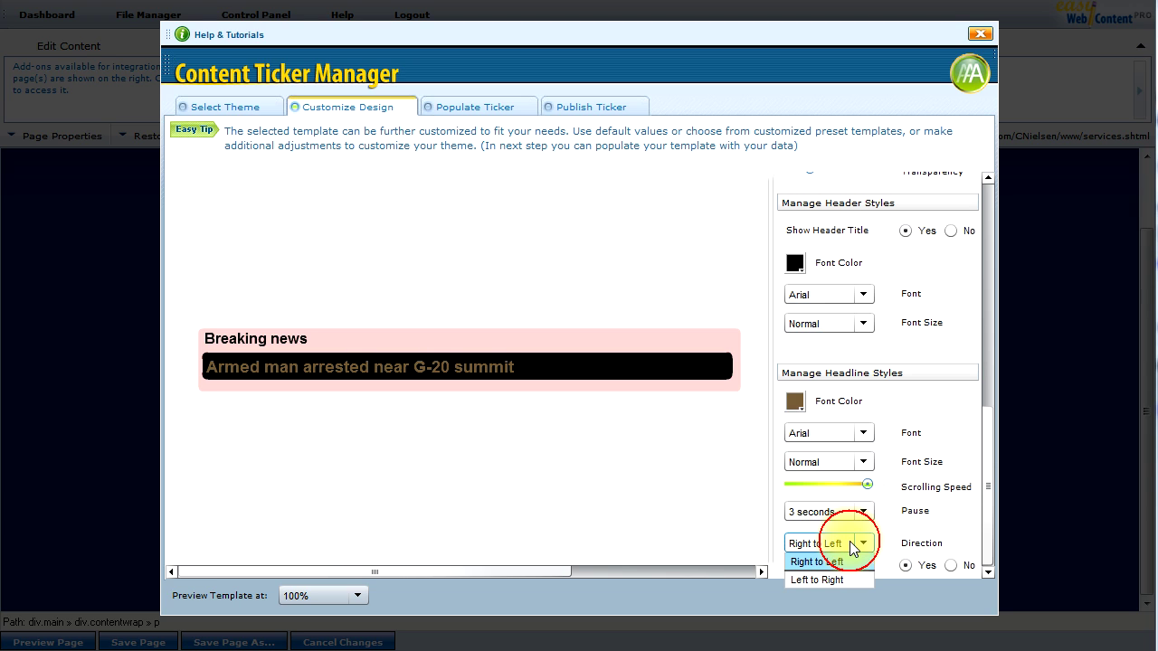
left_click(824, 580)
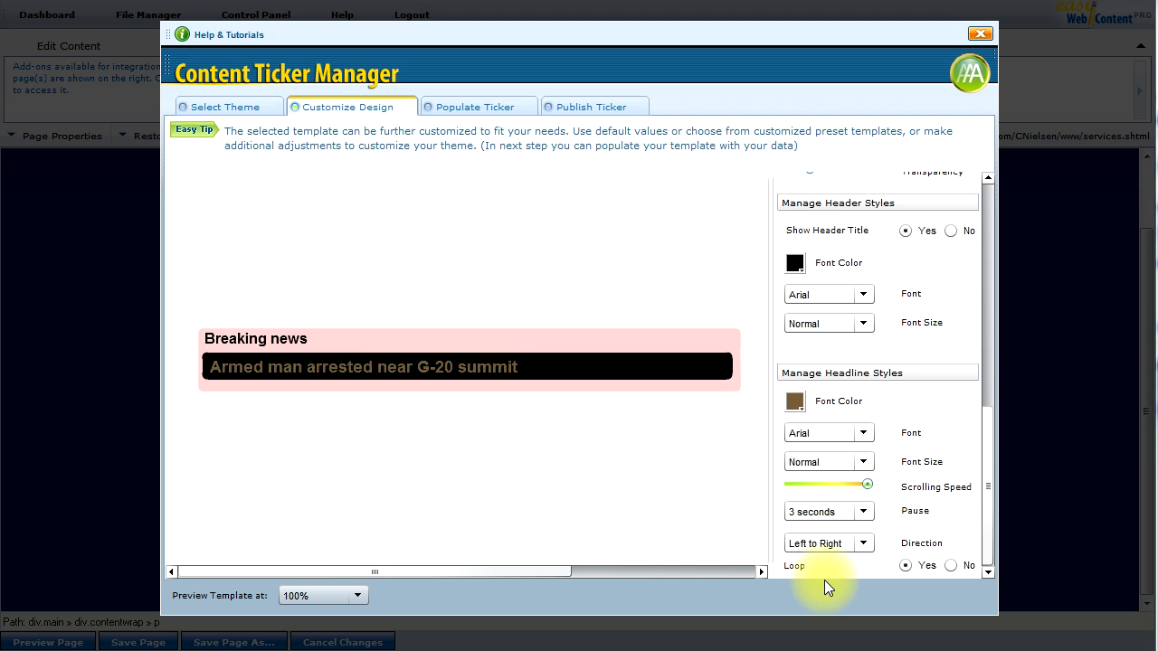
left_click(859, 543)
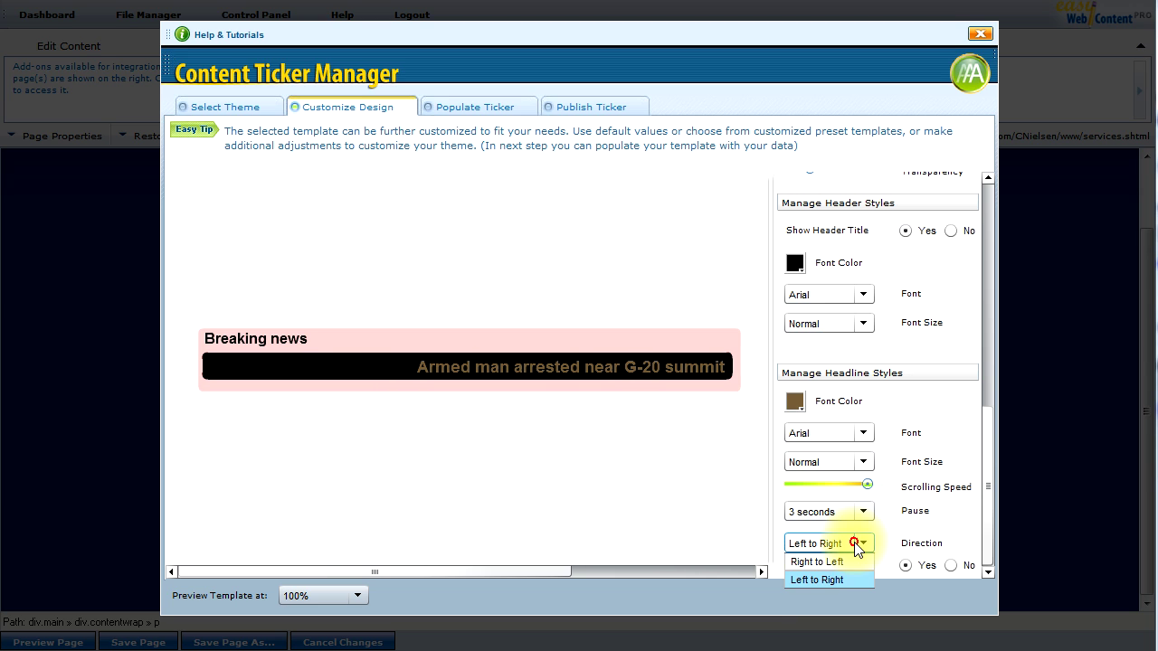
left_click(810, 562)
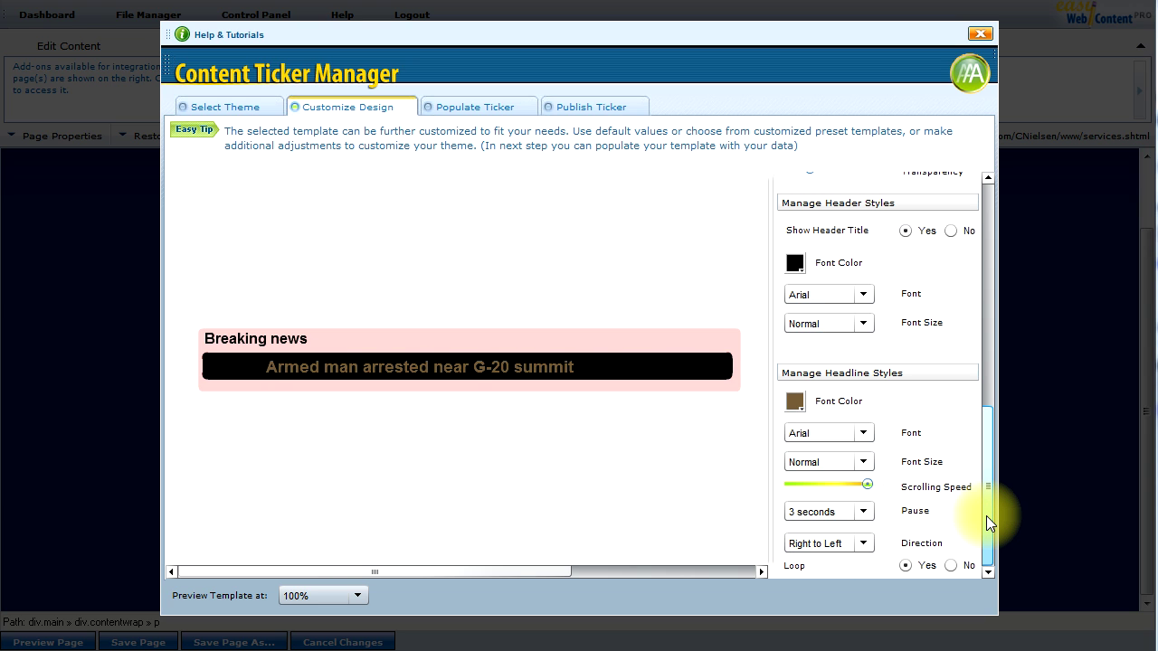
left_click_drag(987, 515, 984, 222)
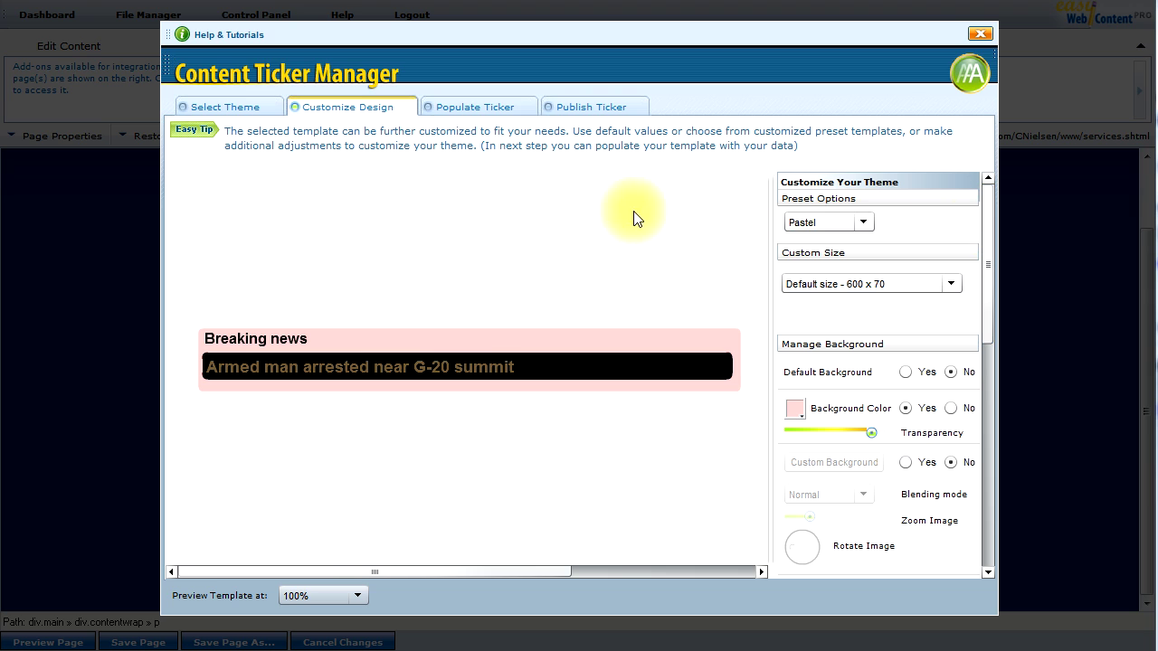
left_click(457, 110)
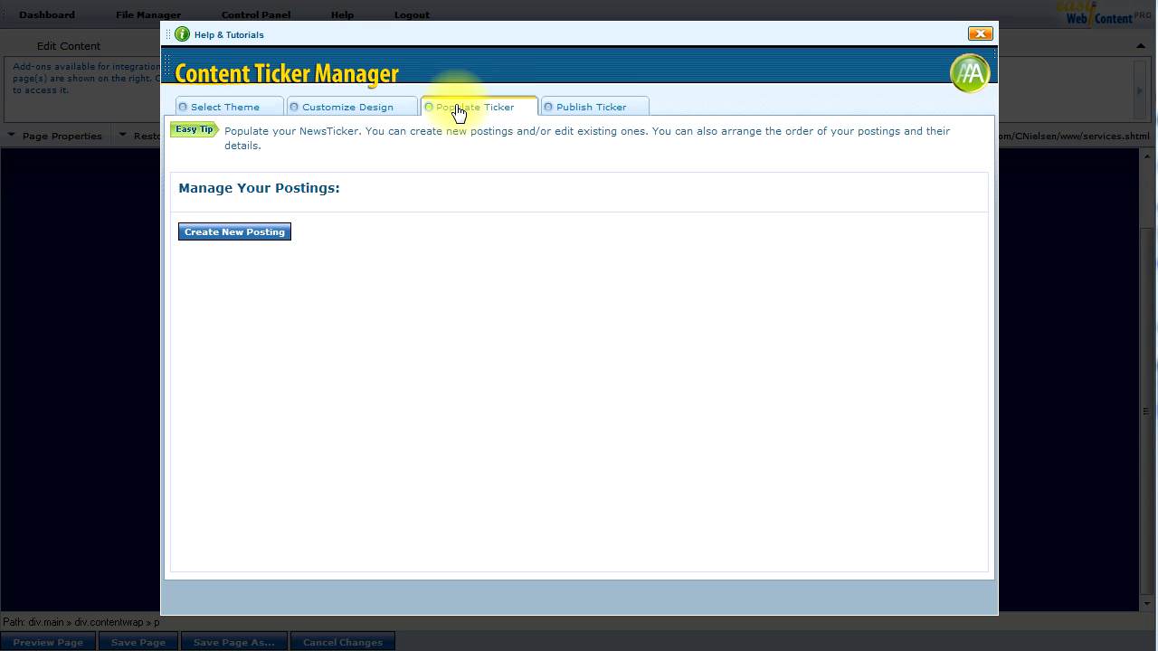
left_click(254, 237)
left_click(540, 229)
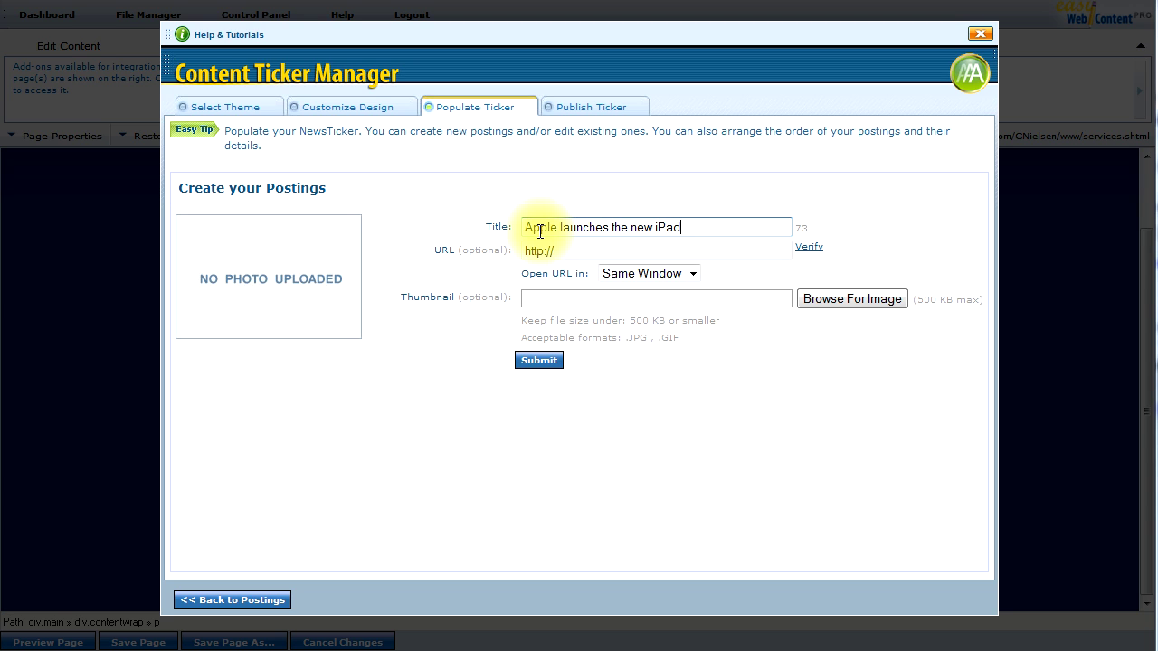
left_click(574, 252)
type("www.apple.com")
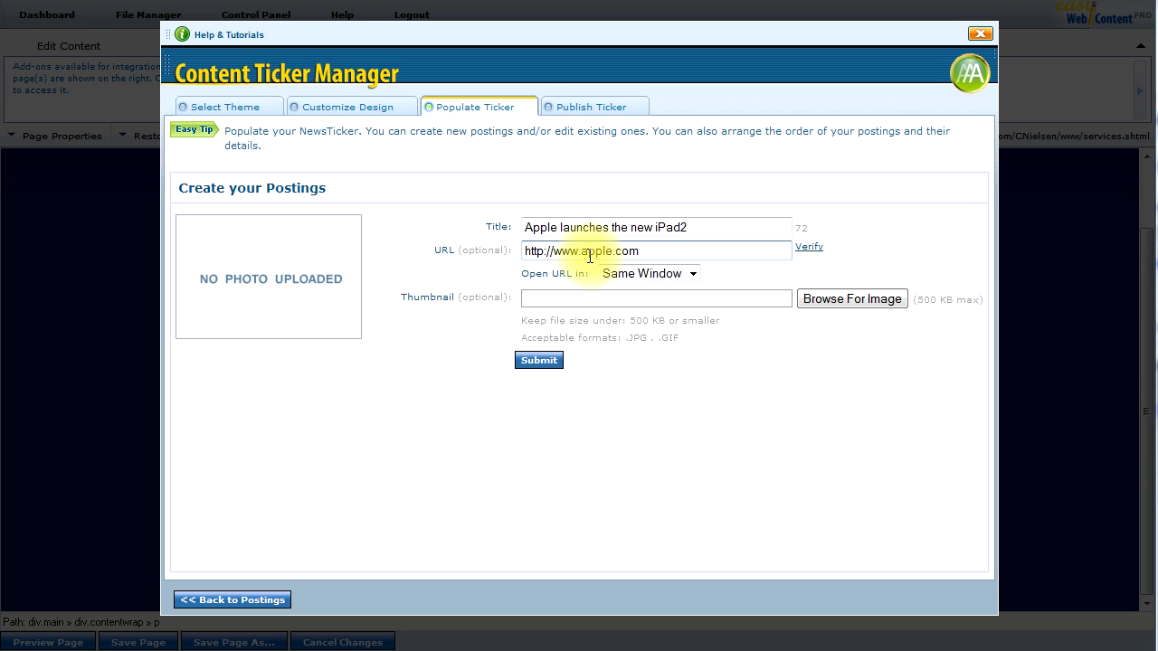
left_click(685, 277)
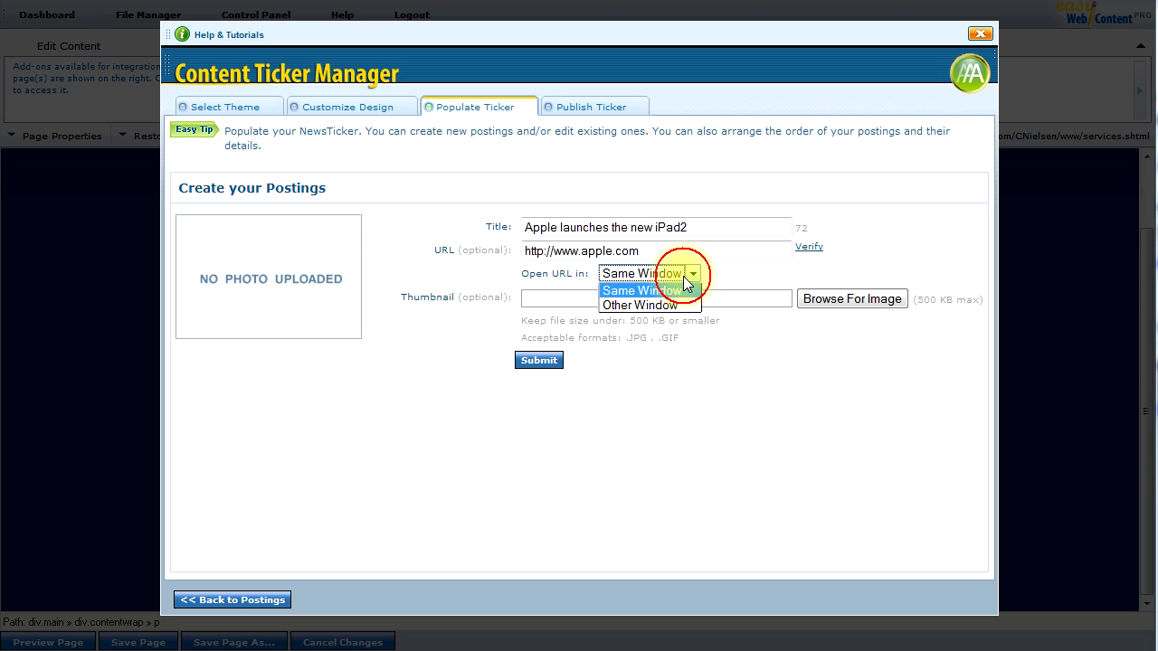
left_click(639, 305)
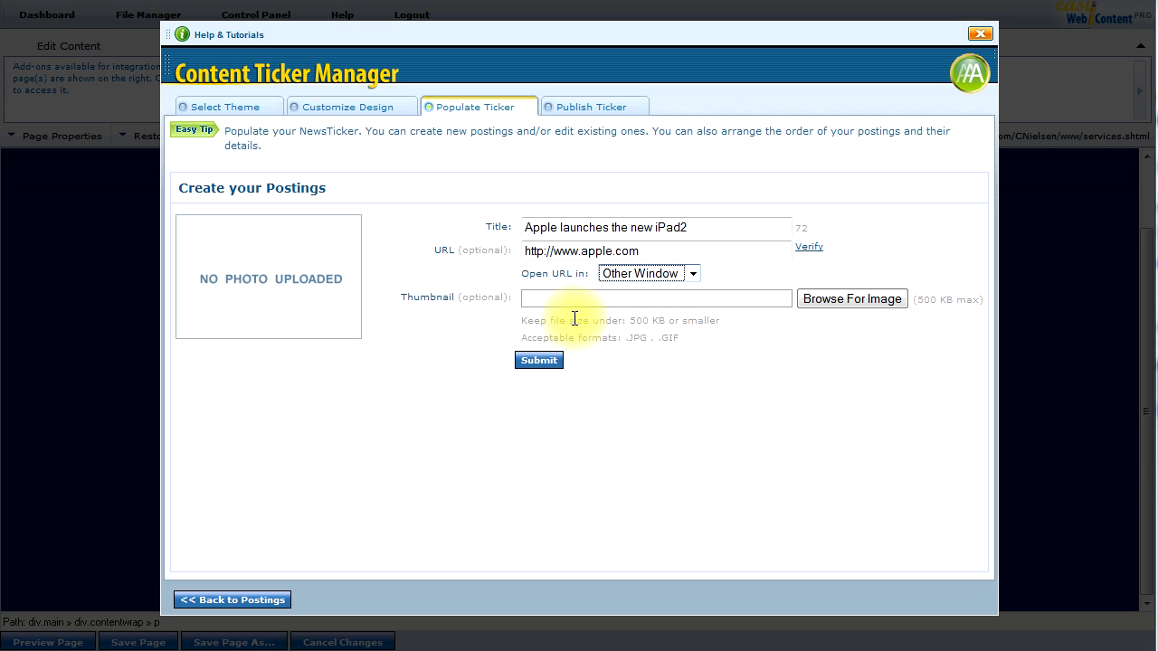
left_click(529, 366)
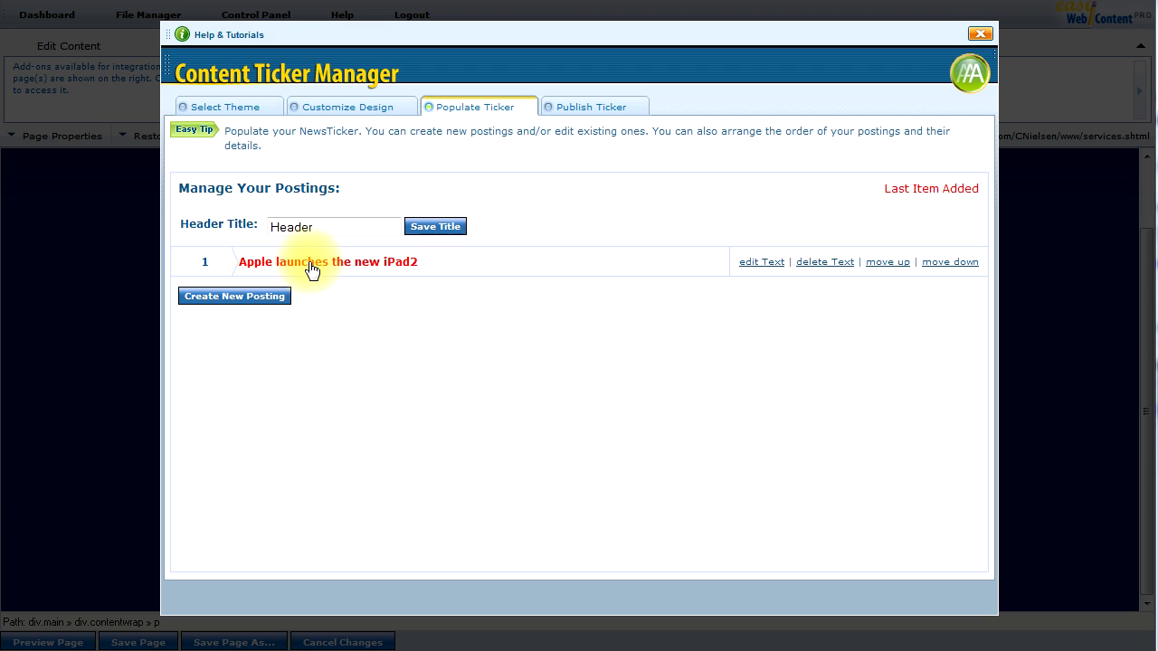
left_click(234, 299)
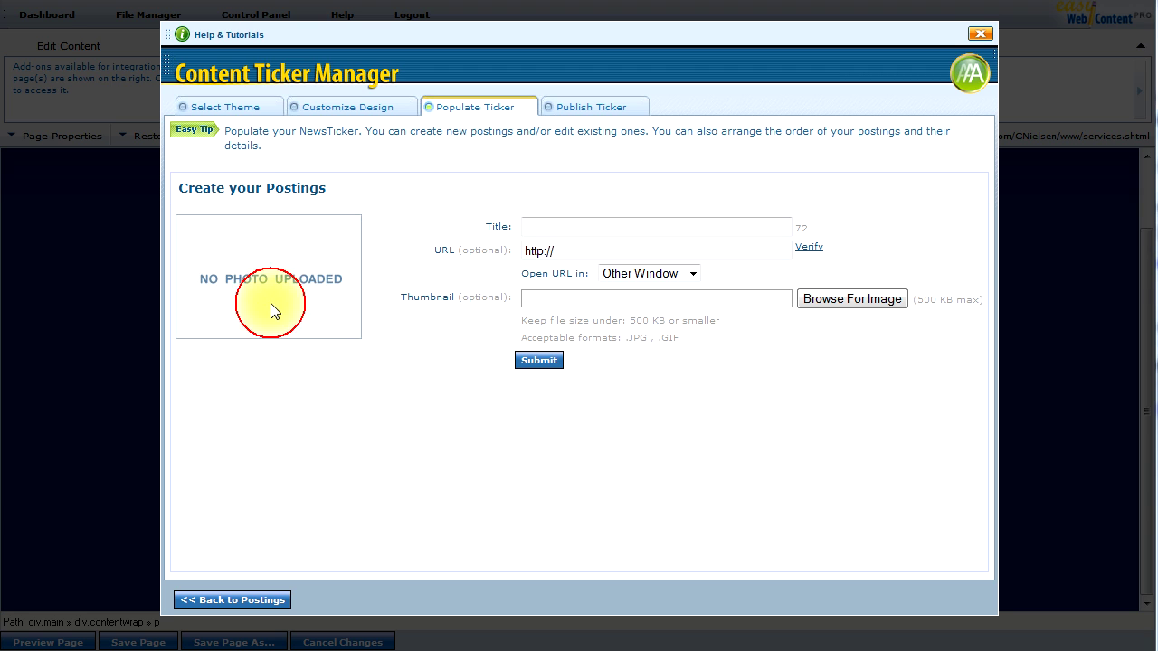
Add a ticker posting titled 'Google 1+'.
left_click(549, 226)
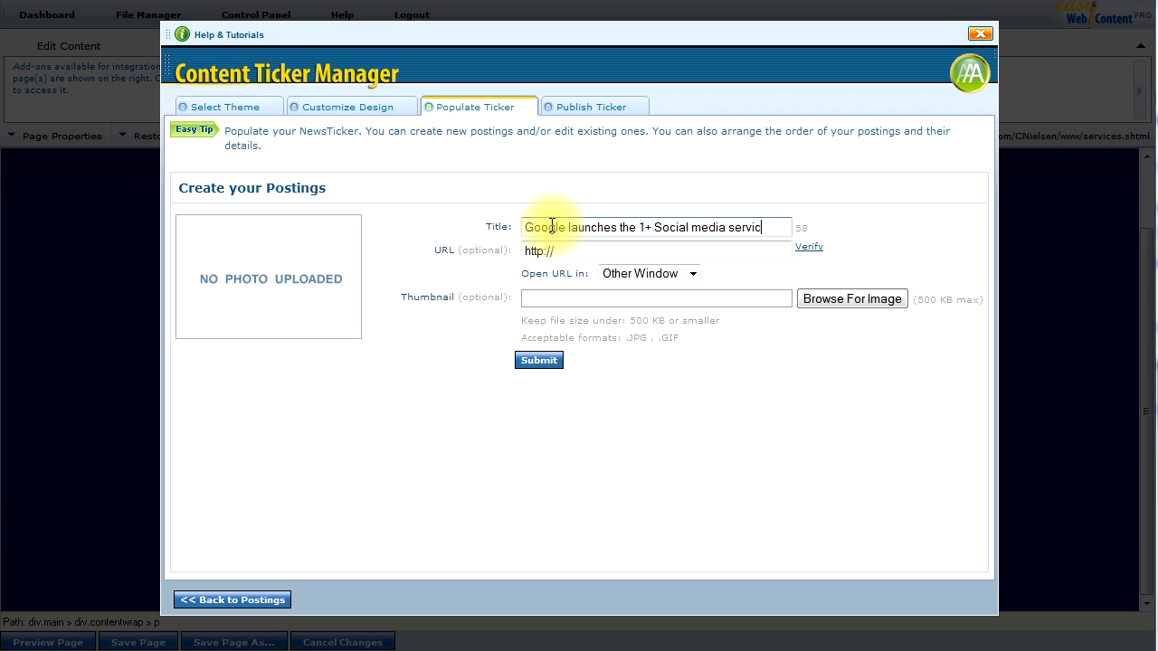
type("e")
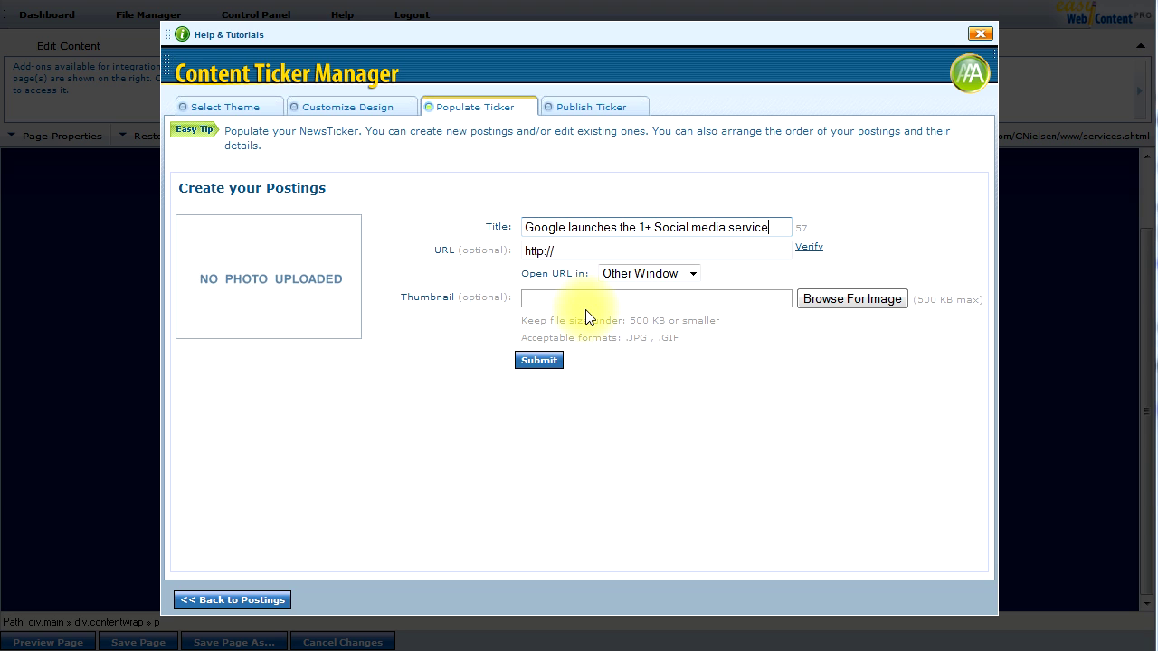
left_click(547, 363)
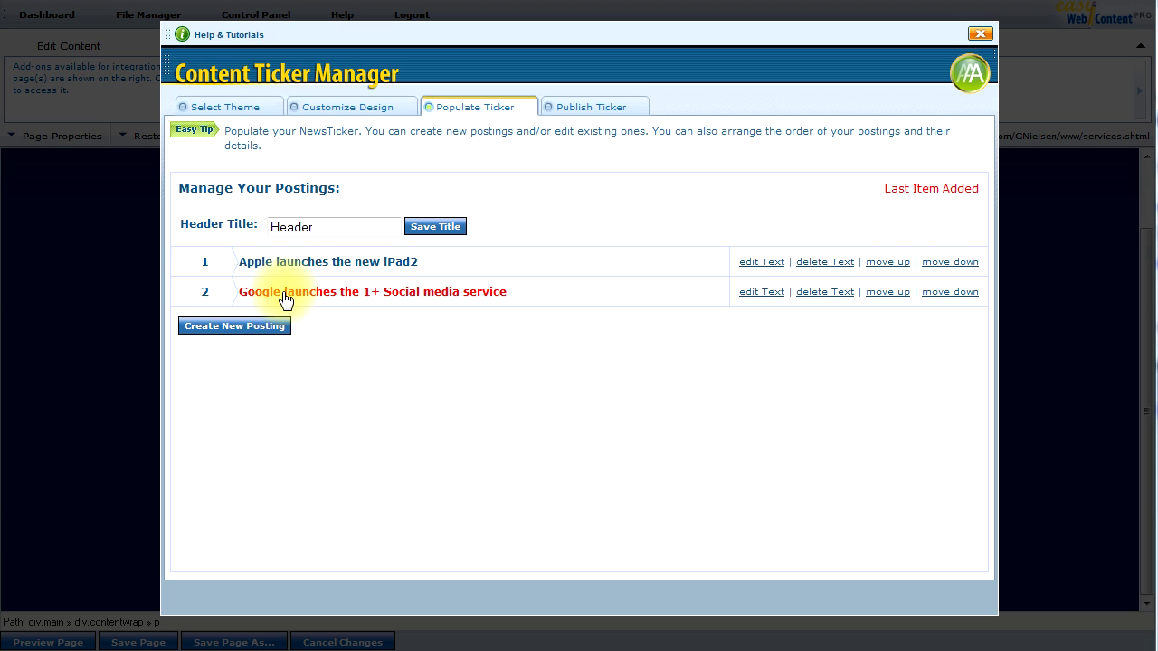
Add the 'Easy WebContent Site Builder' posting, then move the Google posting to the top.
left_click(262, 324)
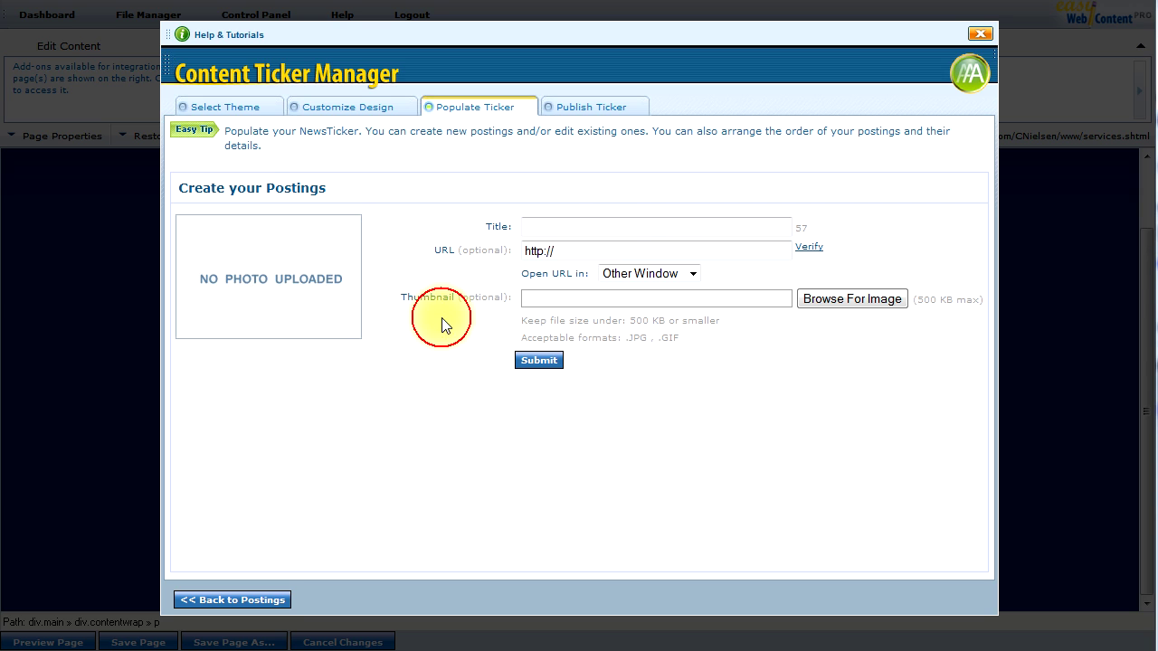
left_click(608, 229)
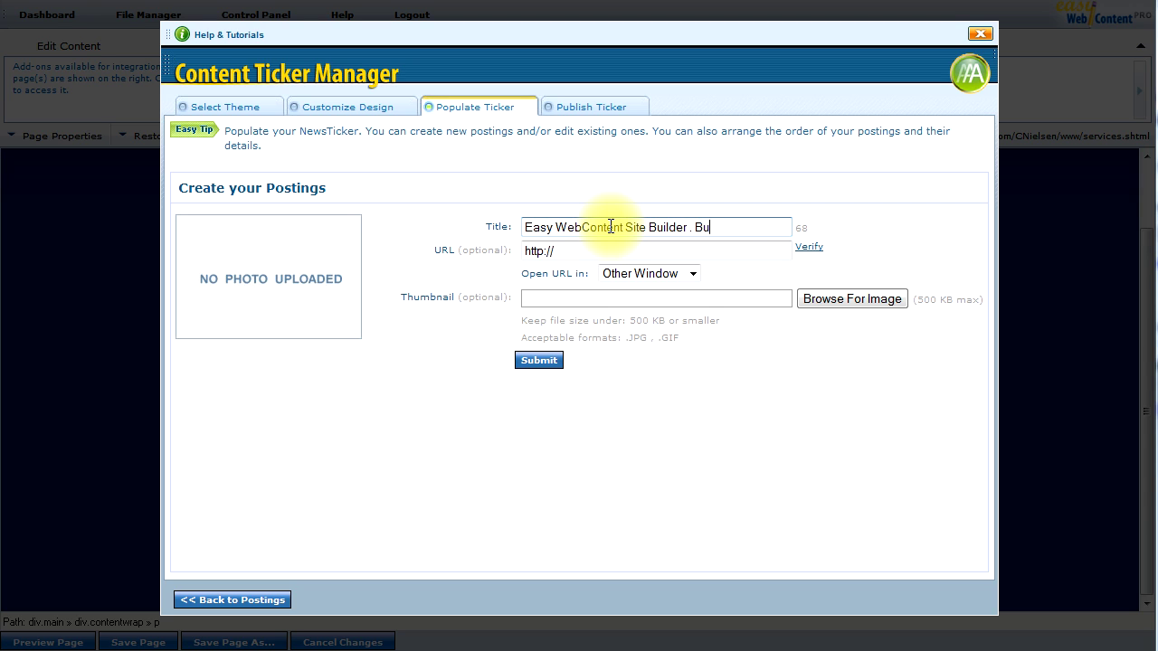
type("e wih")
key("BackSpace")
type("th ease")
left_click(546, 362)
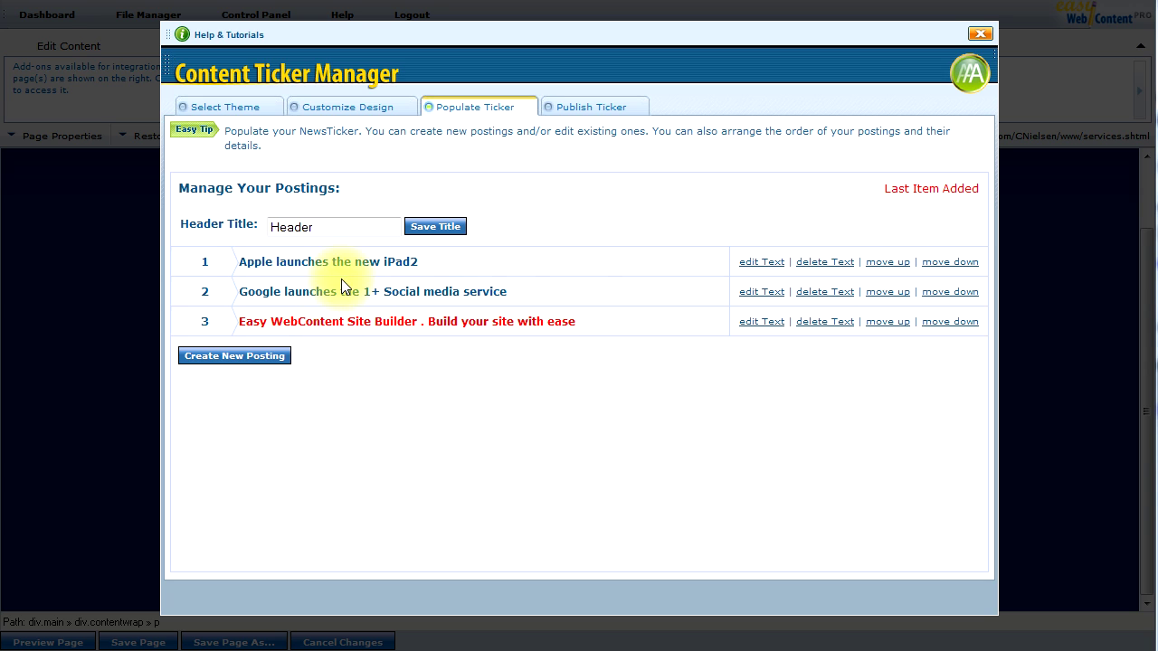
left_click(888, 292)
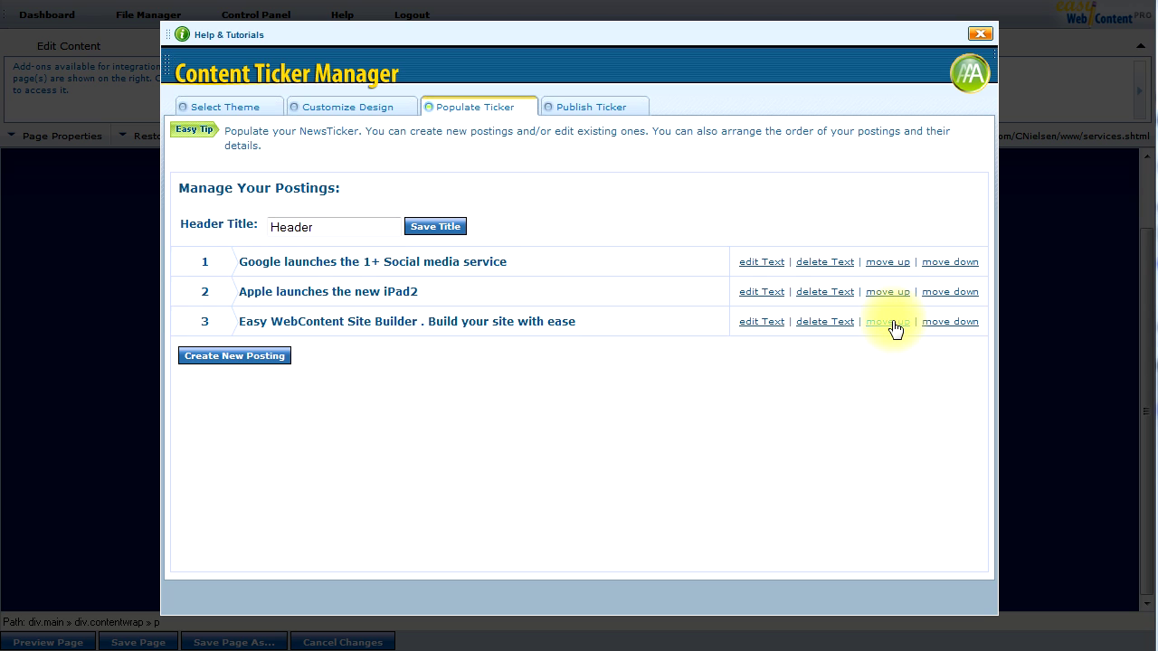
Move the Site Builder posting above the Apple posting and go to Publish Ticker.
left_click(890, 324)
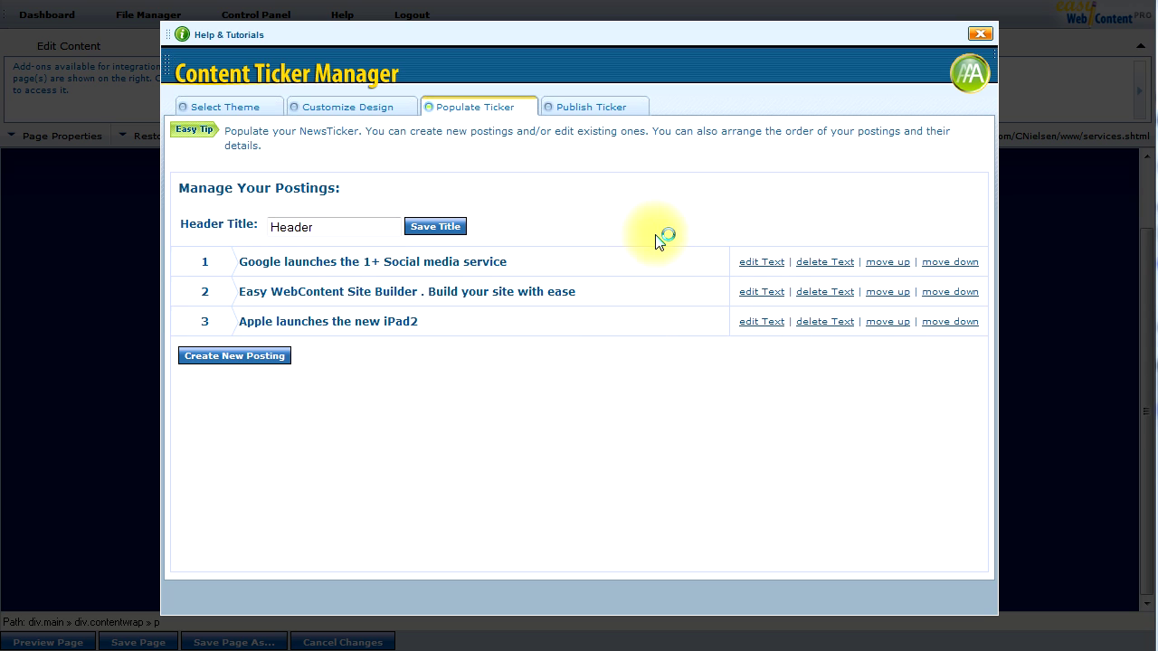
left_click(593, 108)
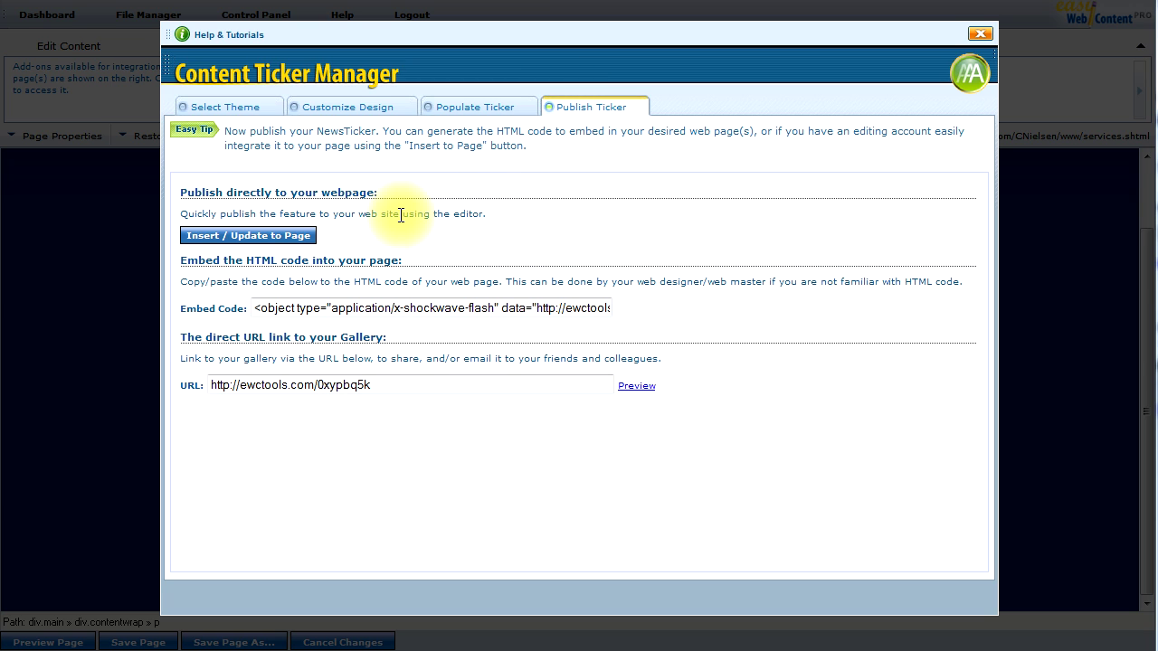
Insert the ticker into the Services page, select it, and return to Customize Design.
left_click(246, 237)
left_click(459, 306)
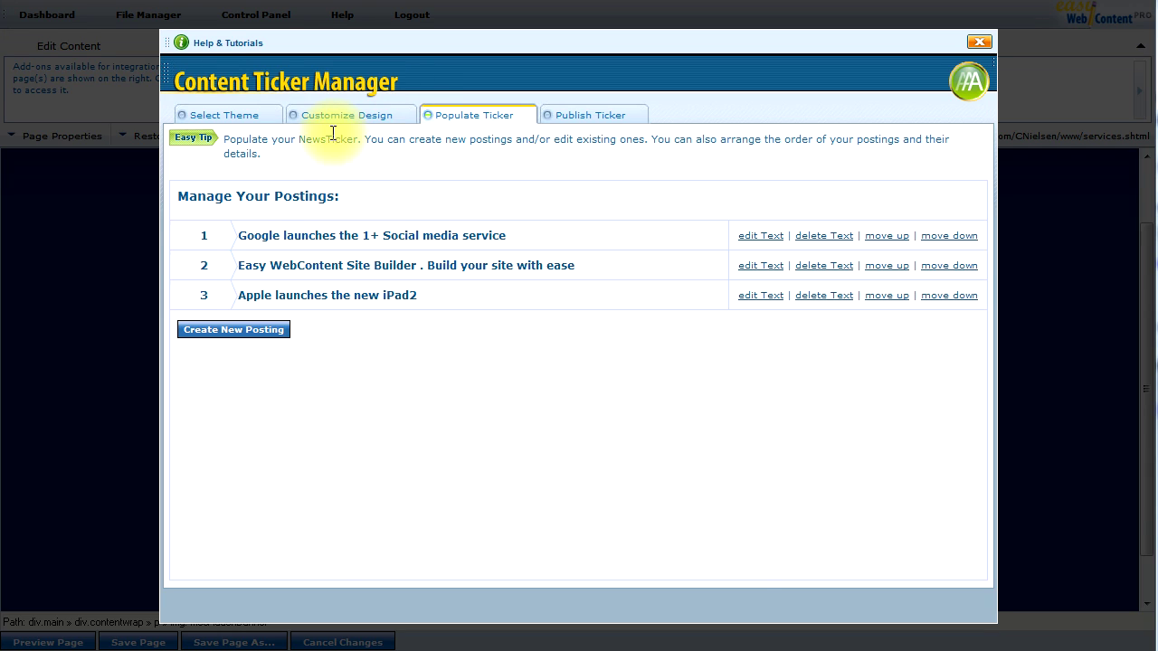
left_click(362, 120)
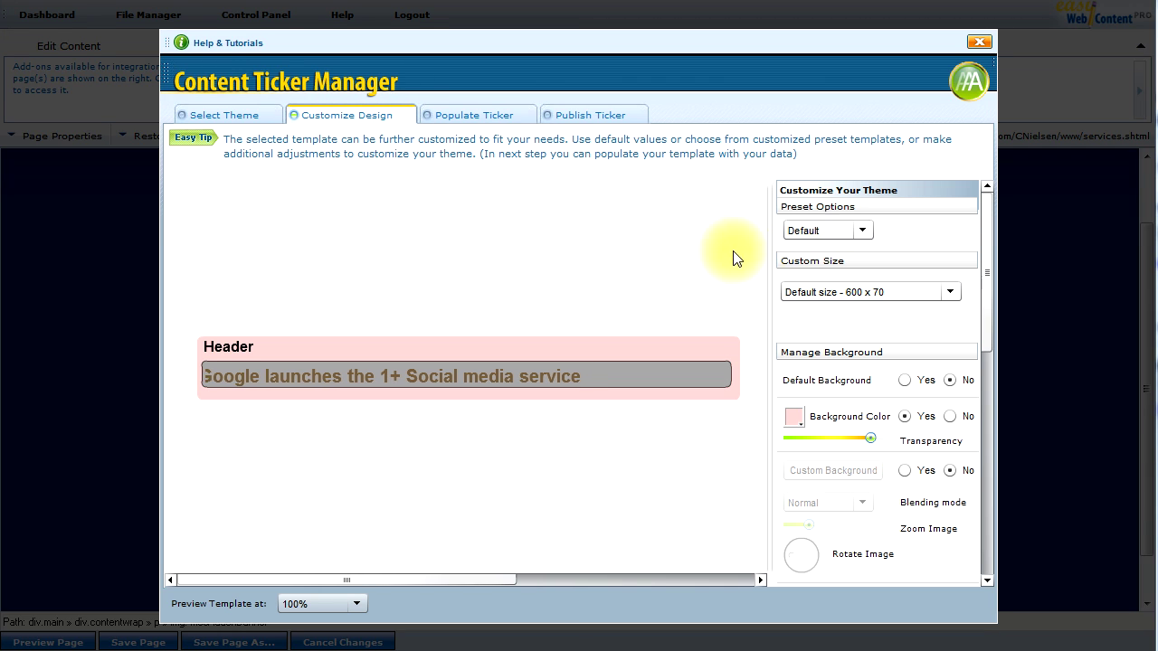
Switch the ticker to a custom size with a width of 675.
left_click(855, 294)
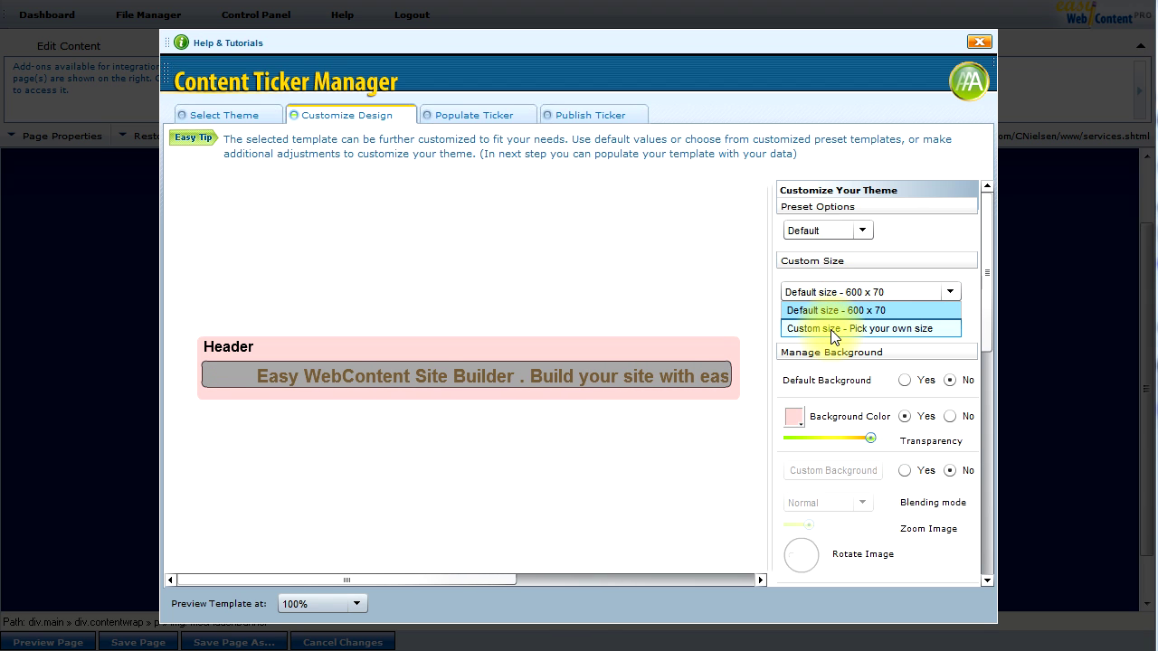
left_click(832, 331)
double_click(834, 322)
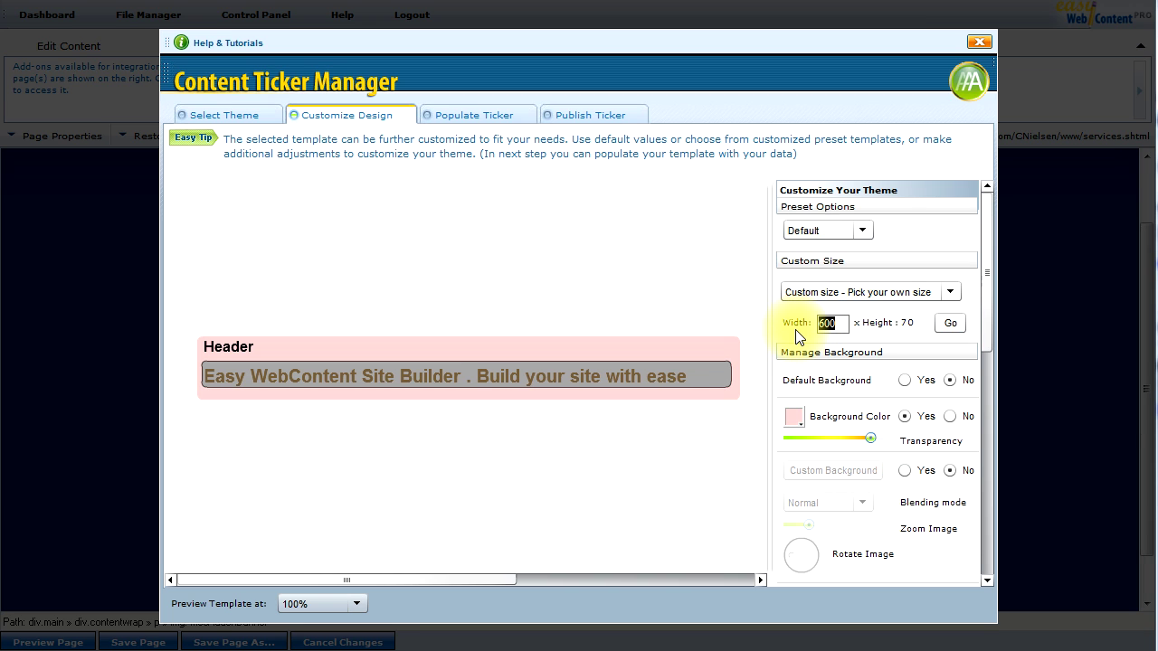
type("675")
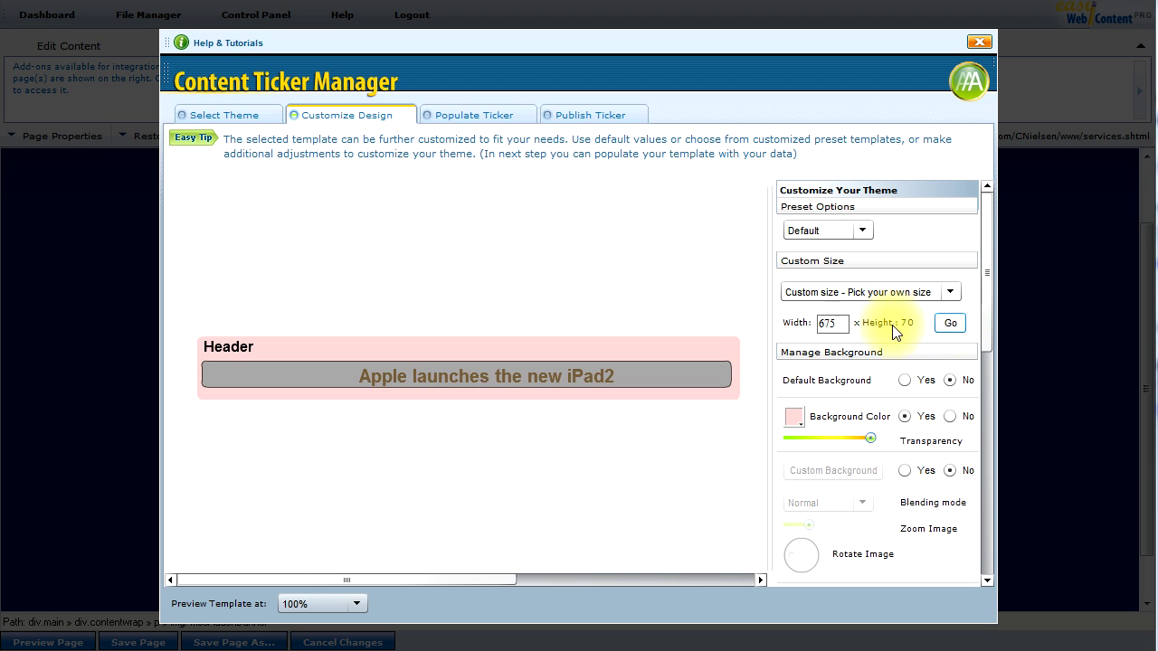
left_click(948, 327)
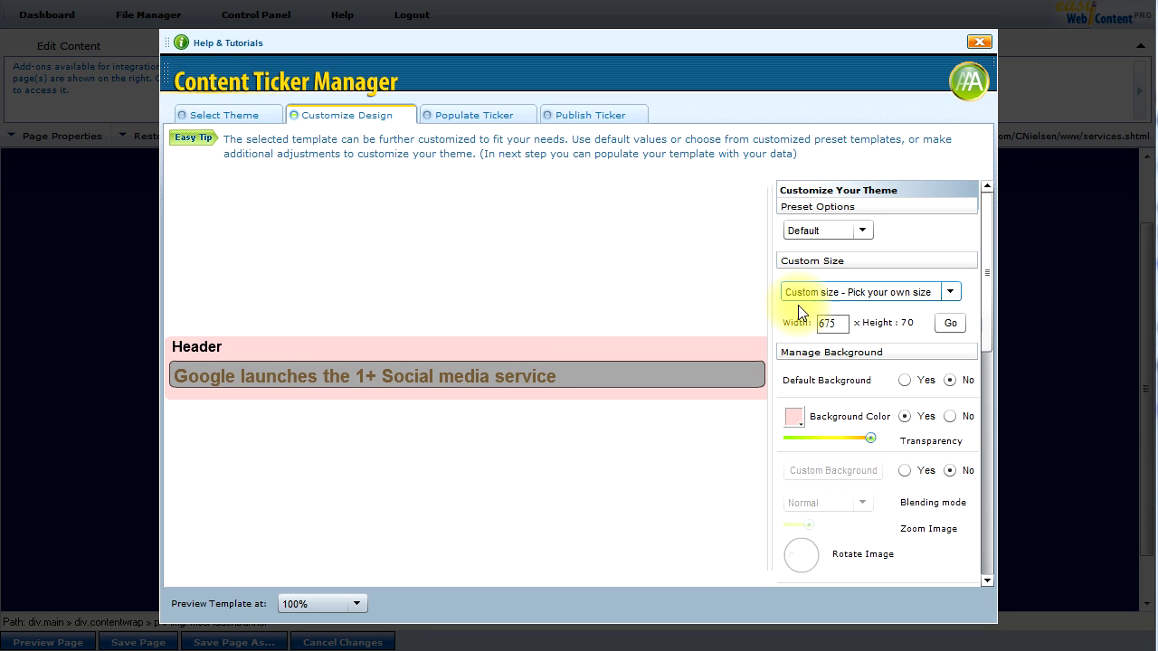
Give the ticker a white background and a thin light-blue border.
left_click(796, 420)
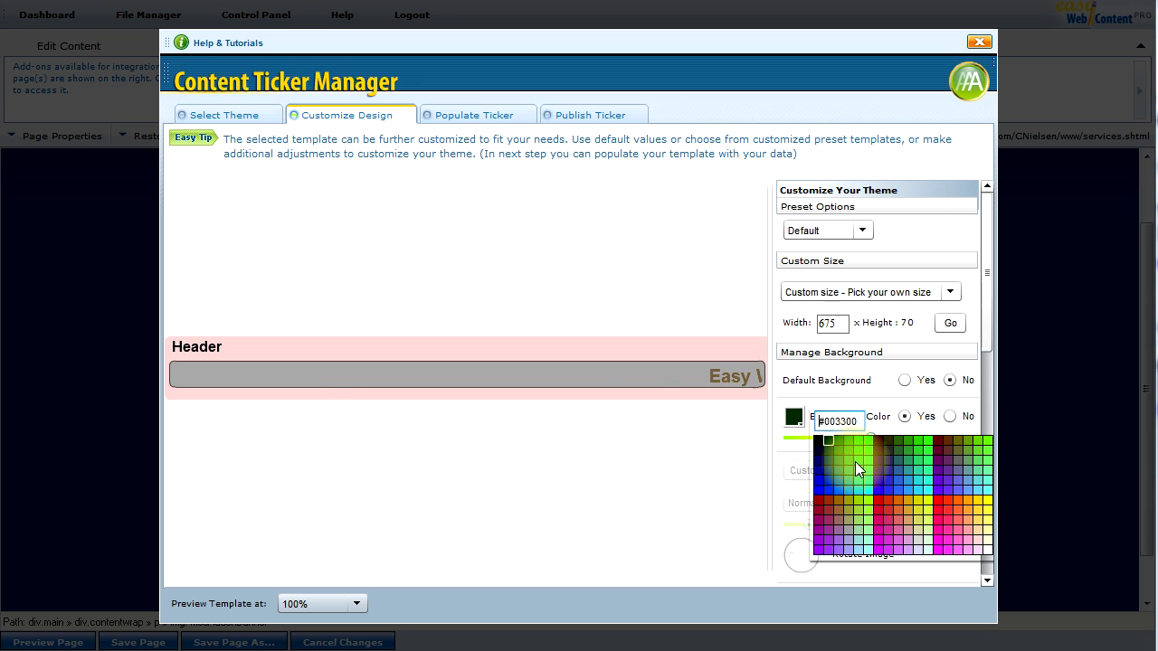
left_click(987, 553)
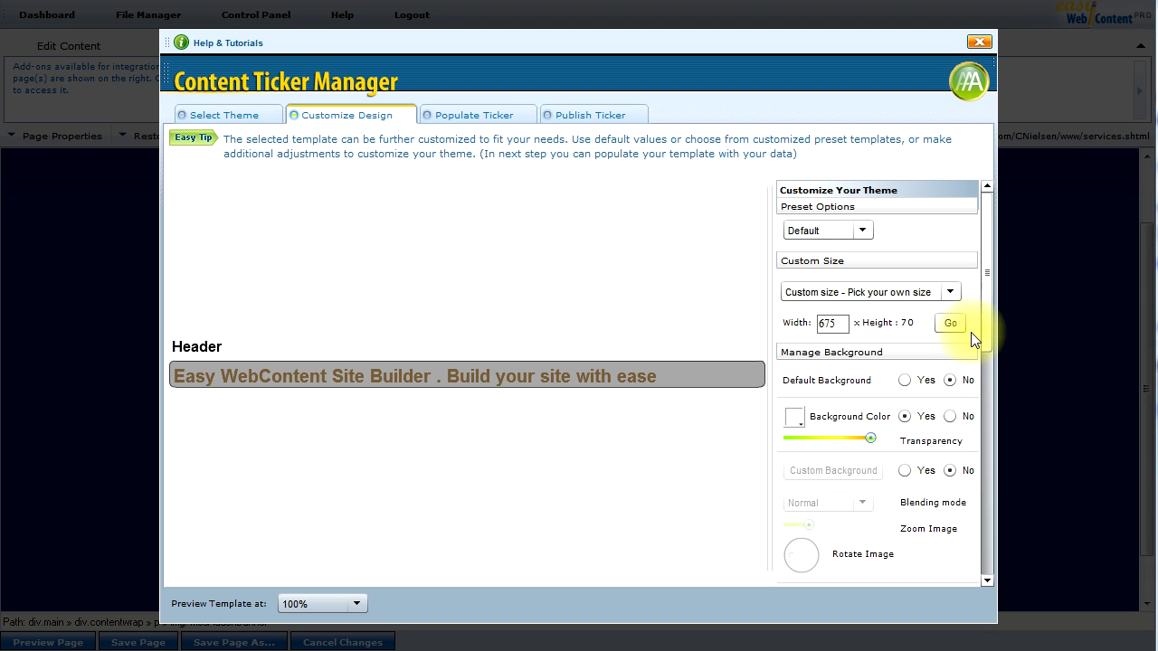
left_click_drag(985, 333, 986, 382)
scroll(983, 385, "down", 1)
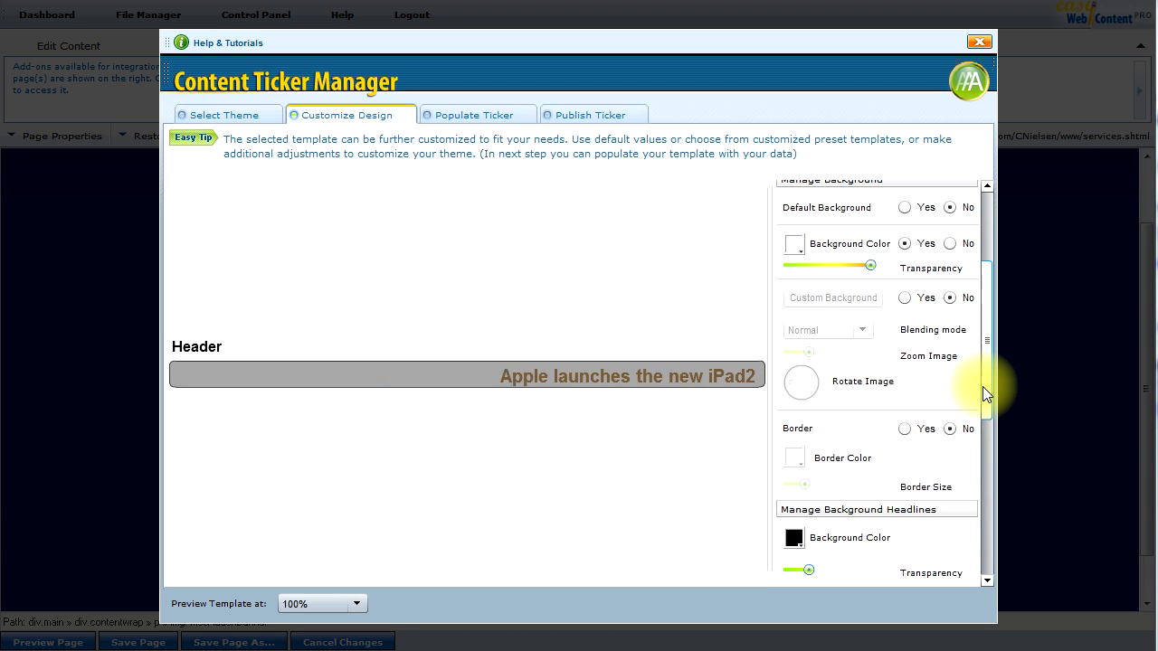
left_click(904, 431)
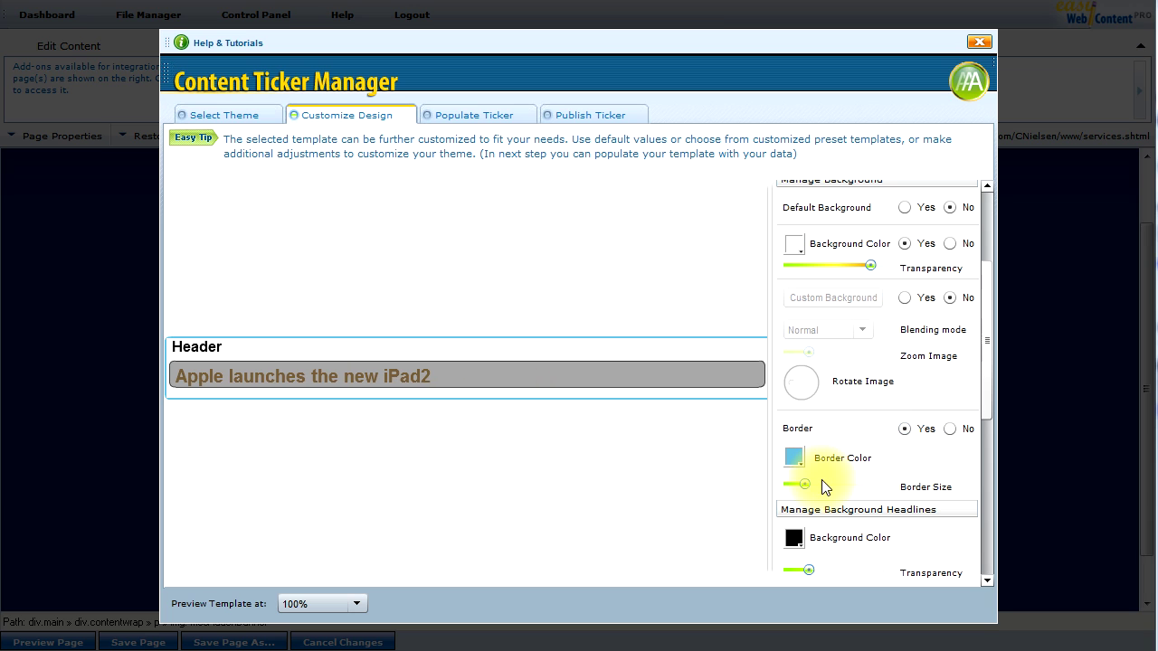
left_click_drag(806, 488, 794, 488)
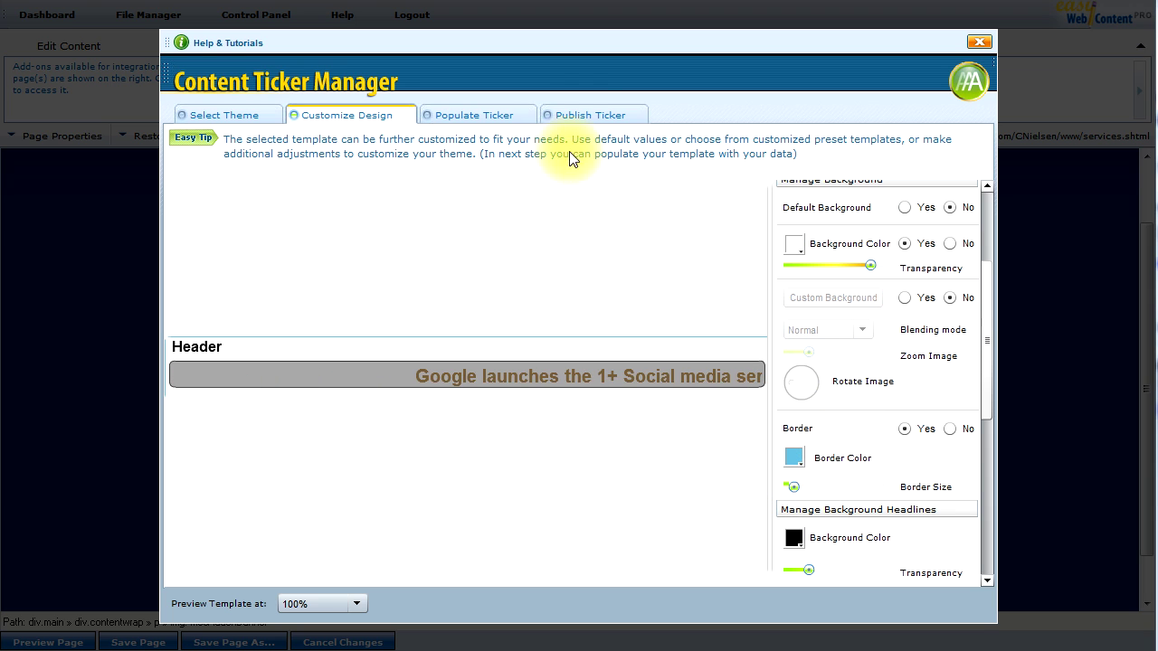
left_click(583, 115)
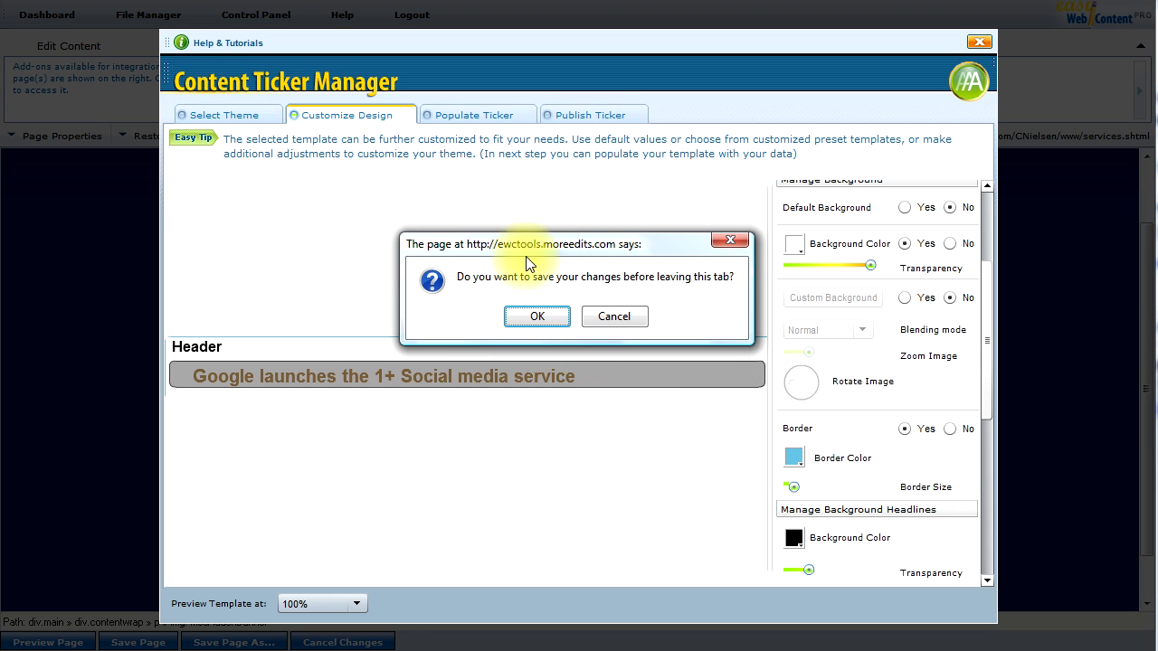
Save the design, update the ticker on the Services page, and preview the page.
left_click(538, 317)
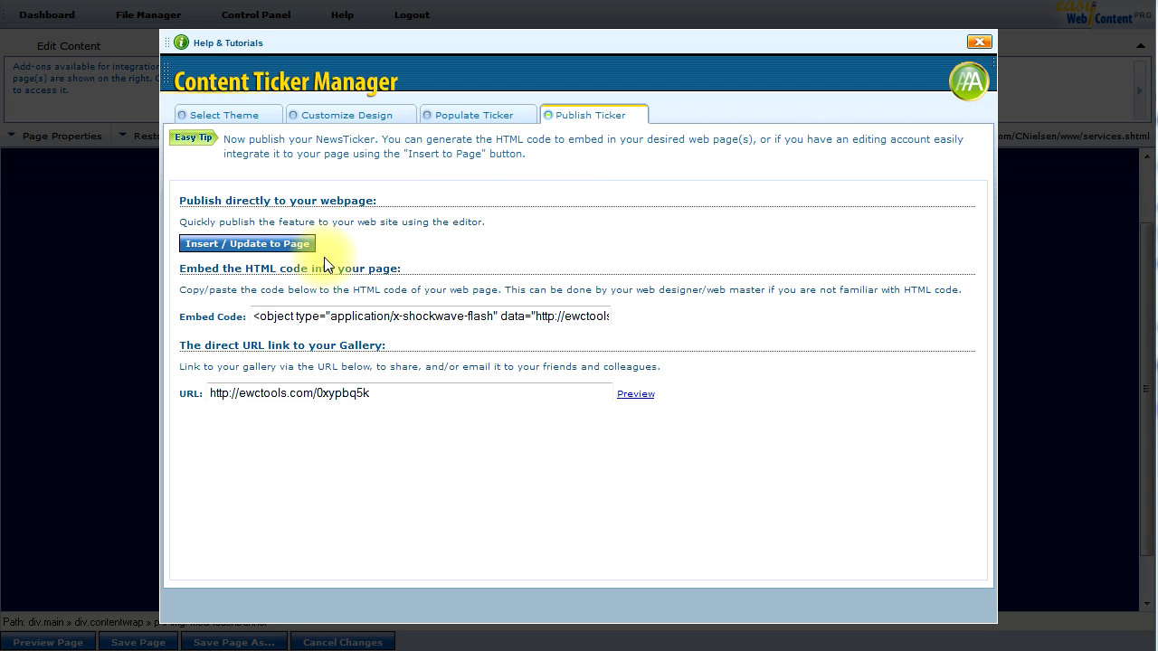
left_click(307, 244)
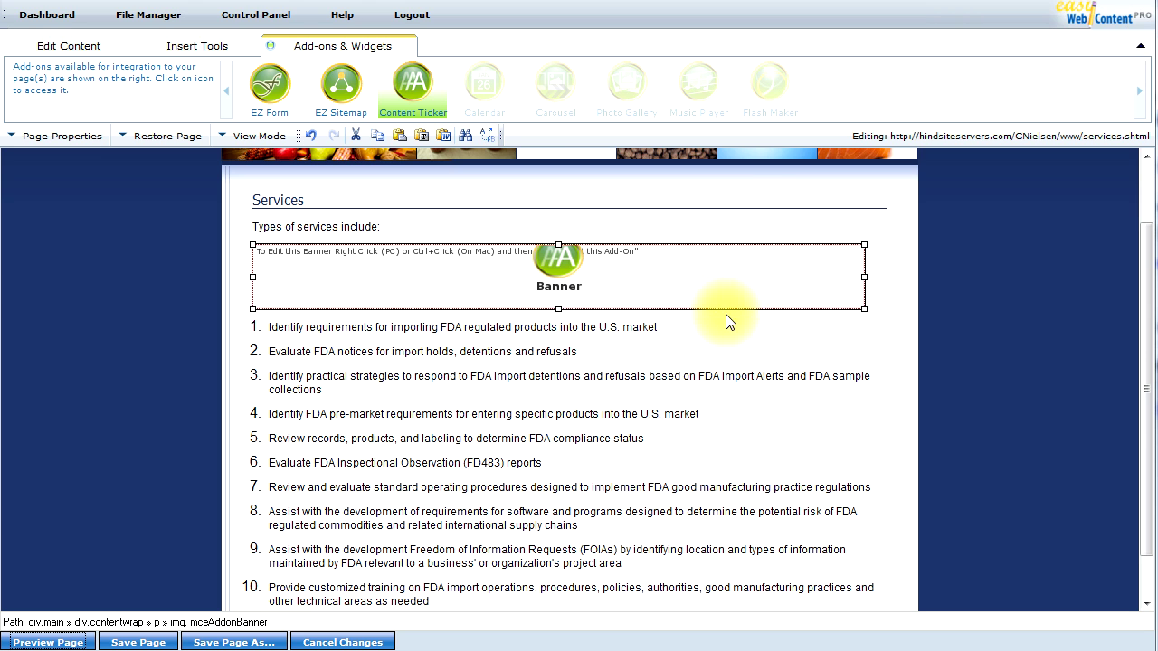
left_click(722, 339)
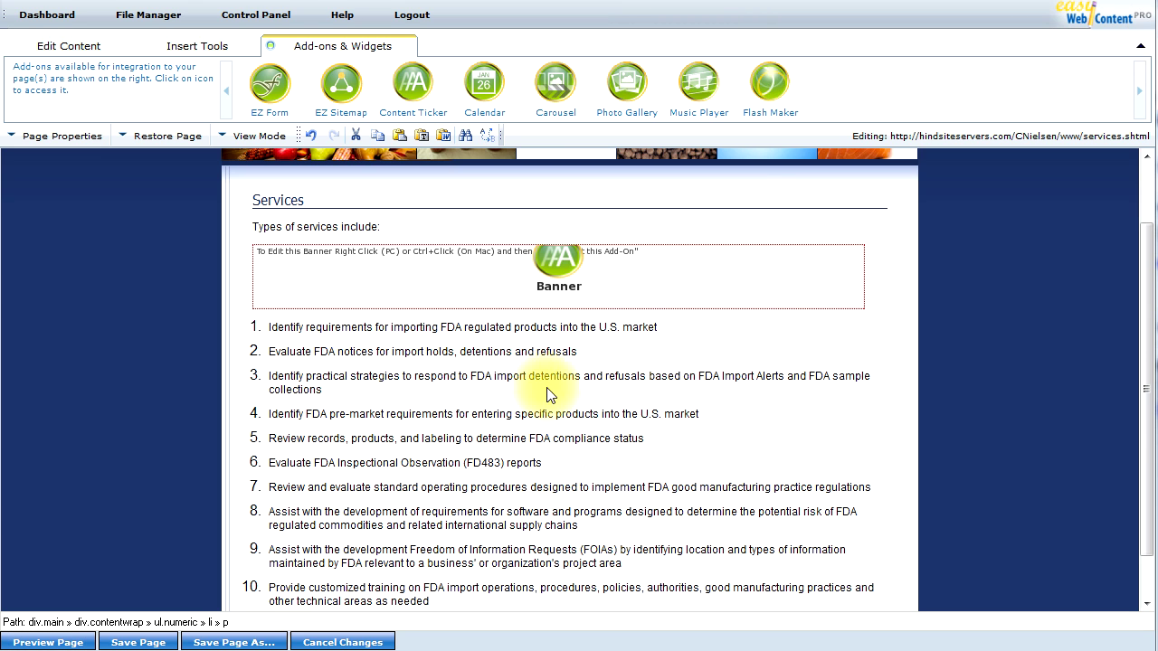
left_click(54, 642)
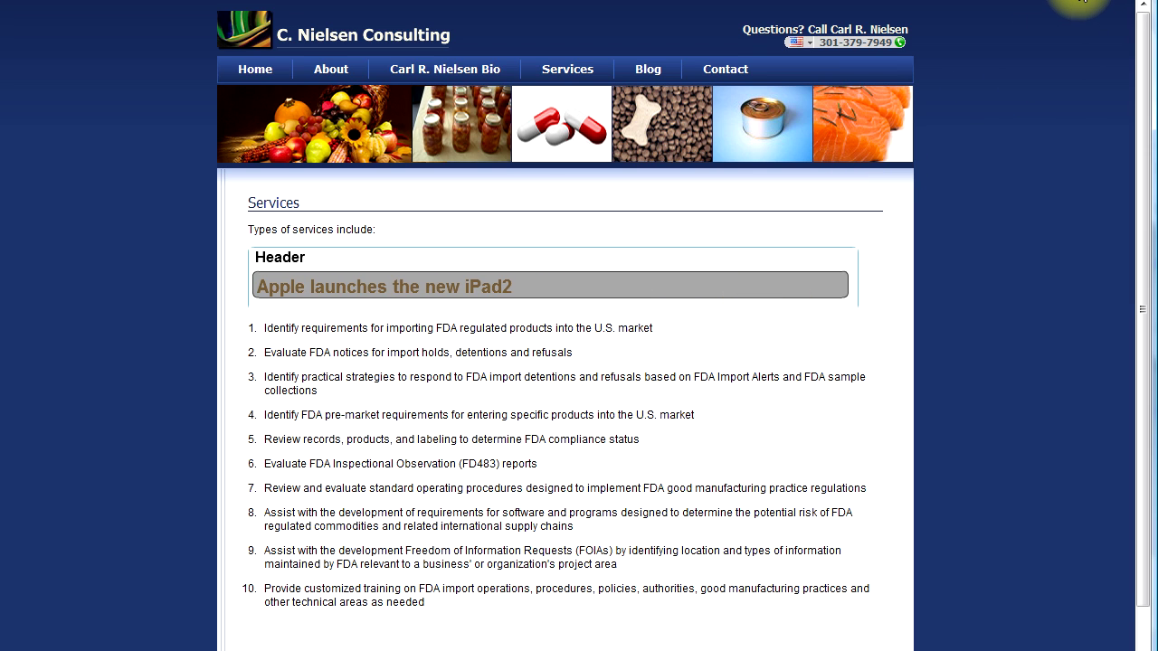
Close the Services page preview to return to the editor.
left_click(1079, 2)
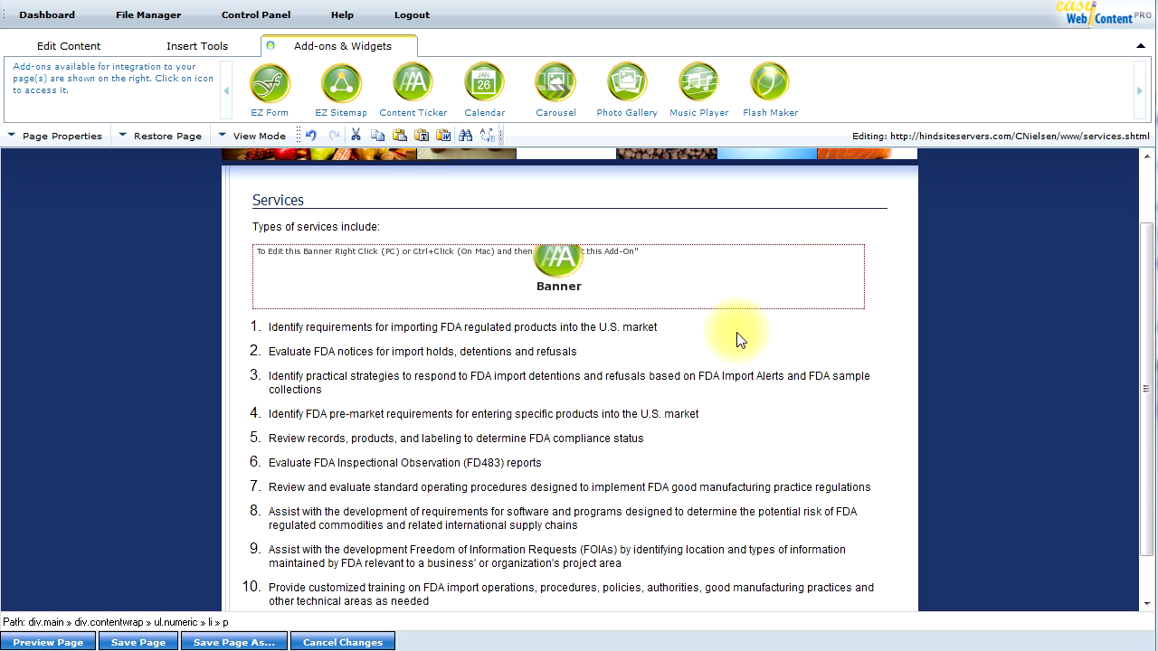